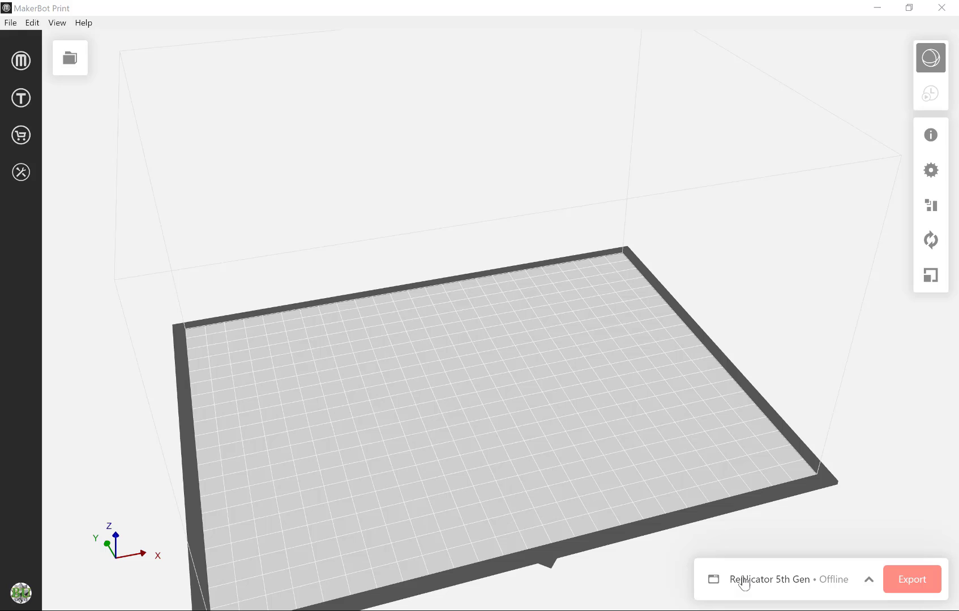
# Add an unconnected Replicator 5th Gen as an export-only printer, then collapse the printers list.
pyautogui.click(867, 581)
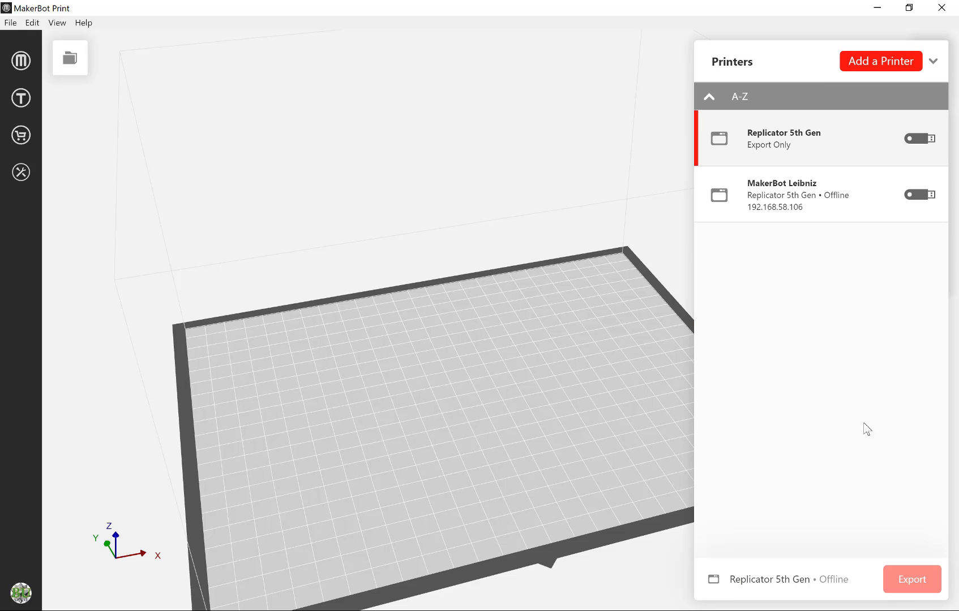
pyautogui.click(872, 62)
pyautogui.click(810, 240)
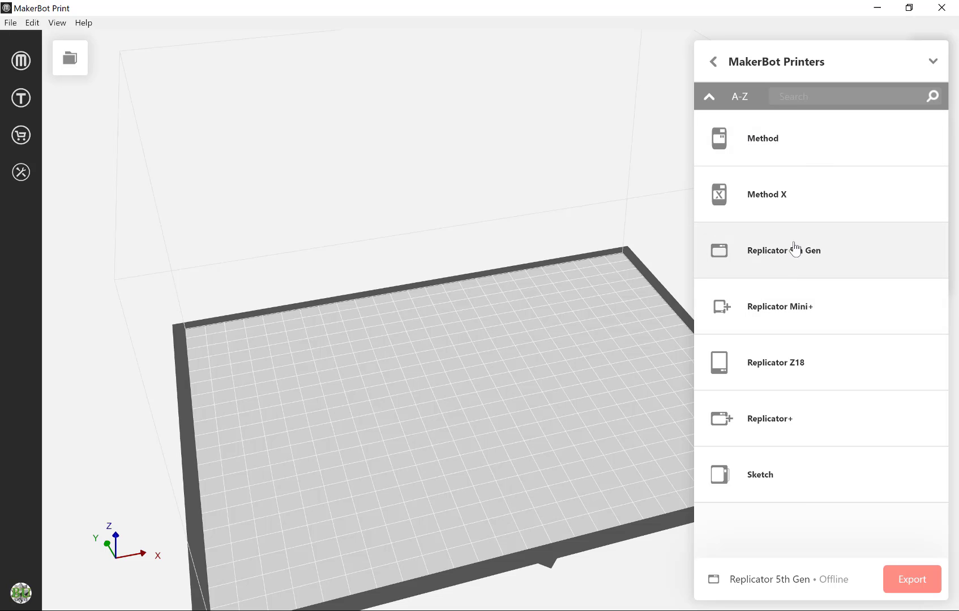
pyautogui.click(809, 261)
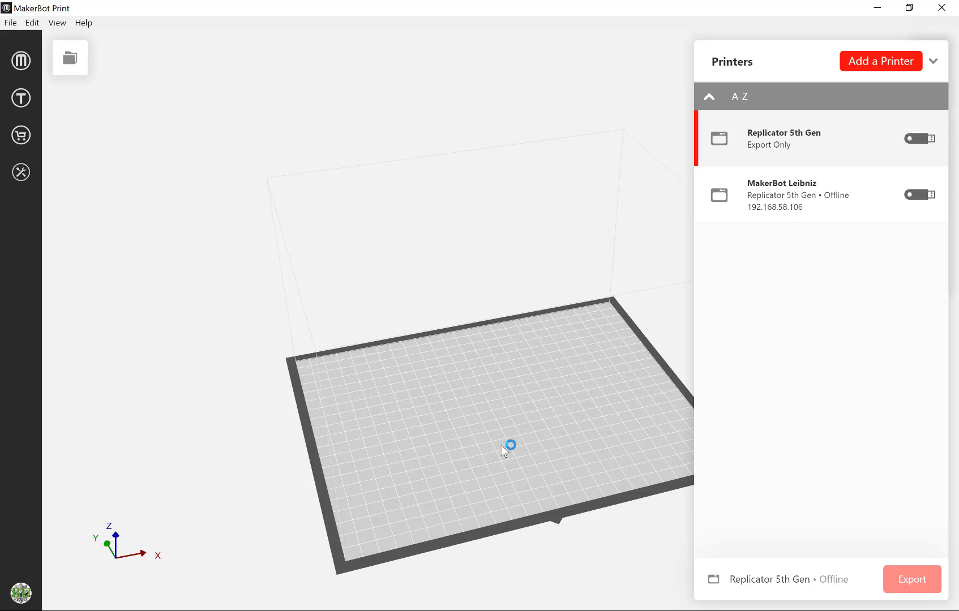
pyautogui.click(932, 62)
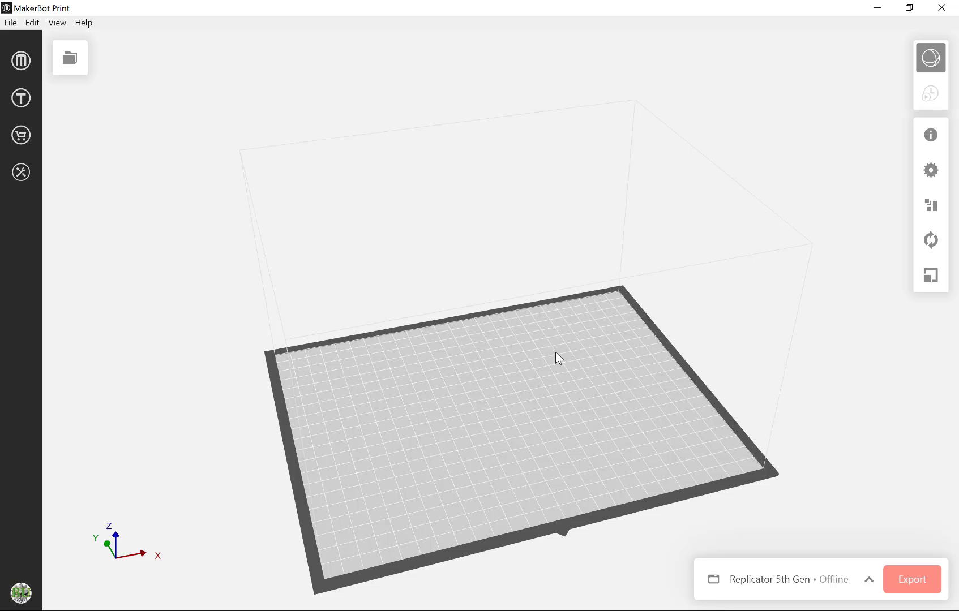
# Load clean_flexi_shark_v2 from Downloads onto the build plate and collapse the Project panel.
pyautogui.scroll(1, 558, 356)
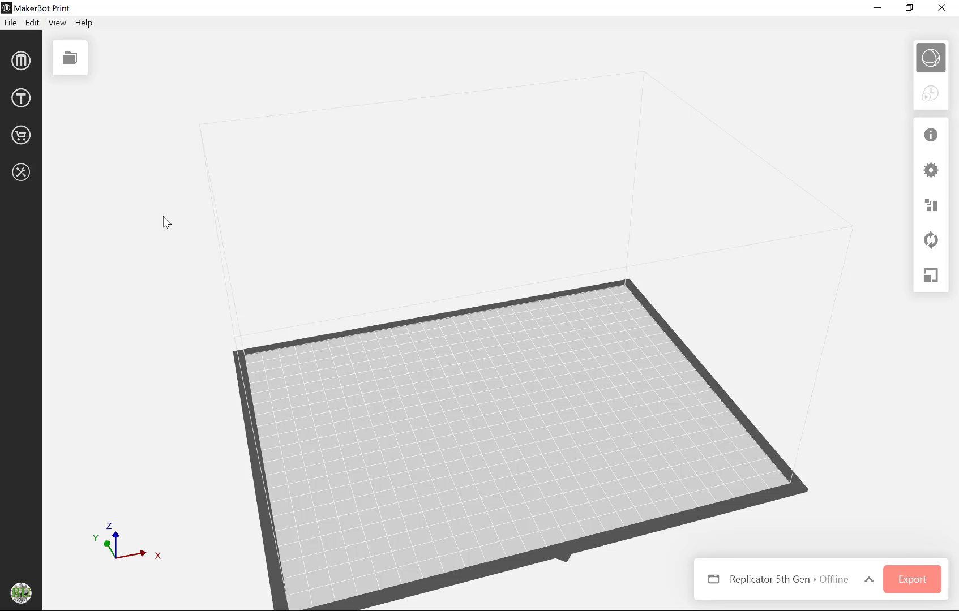
pyautogui.click(70, 58)
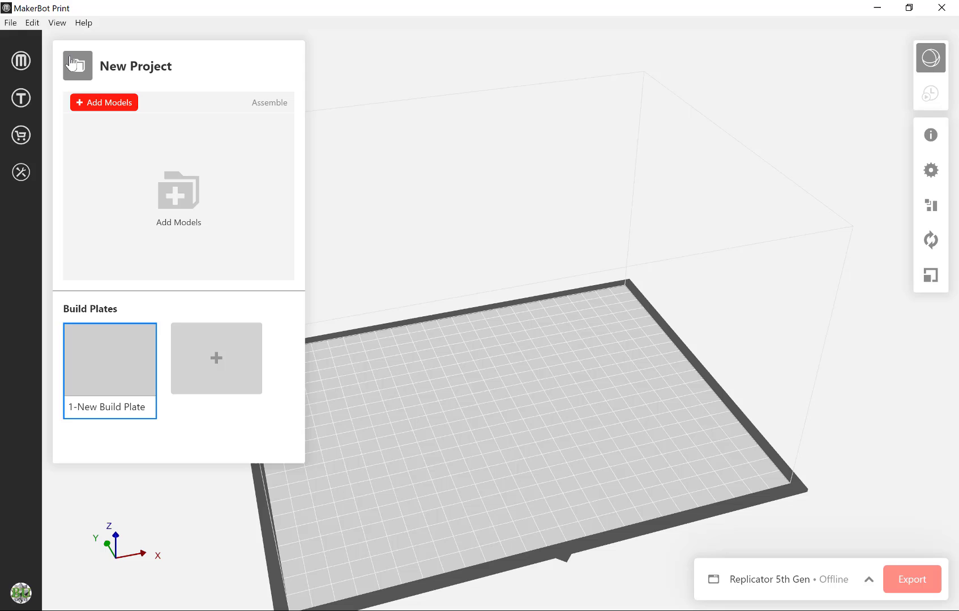
pyautogui.click(111, 102)
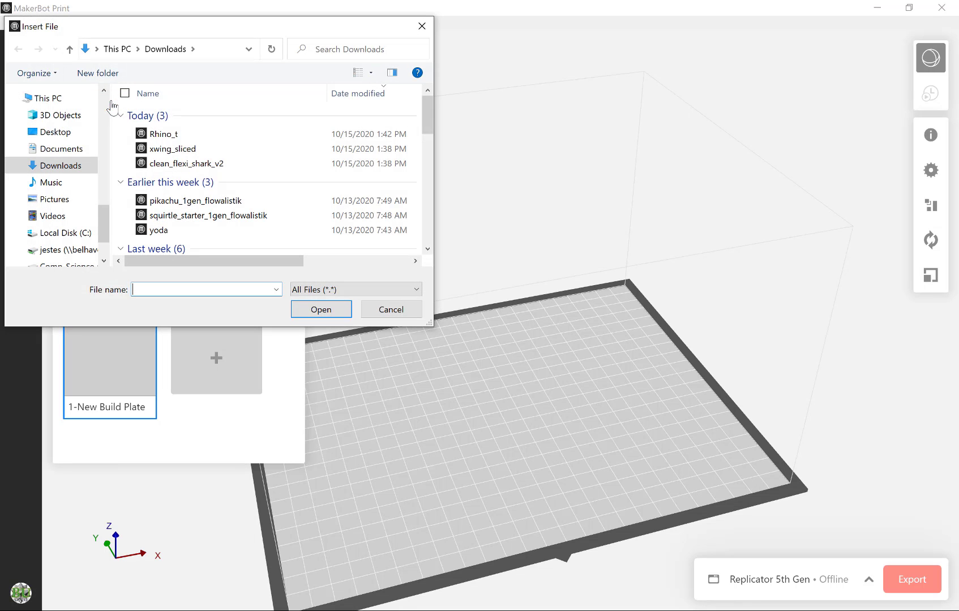
pyautogui.doubleClick(167, 166)
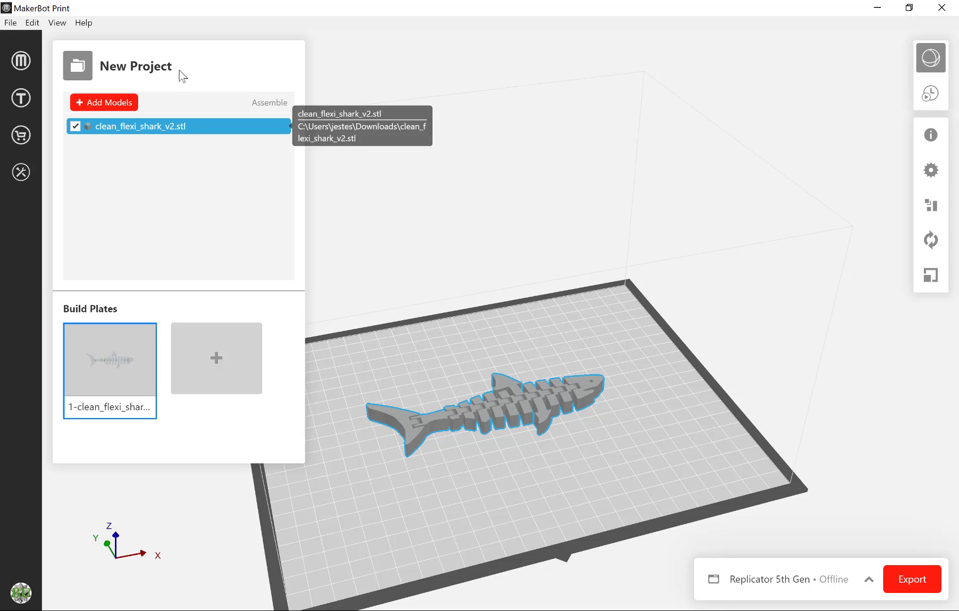
pyautogui.click(466, 472)
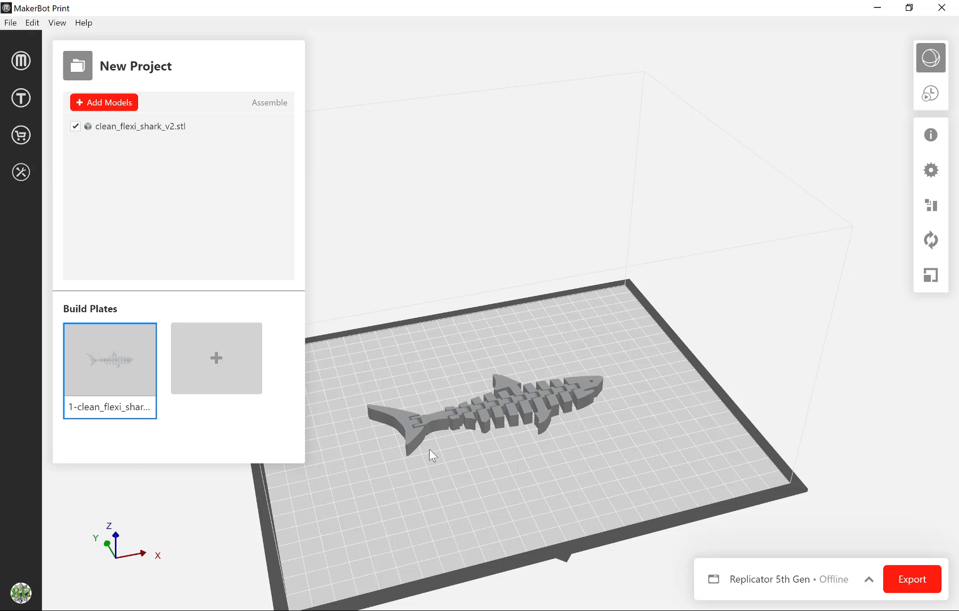
pyautogui.click(77, 73)
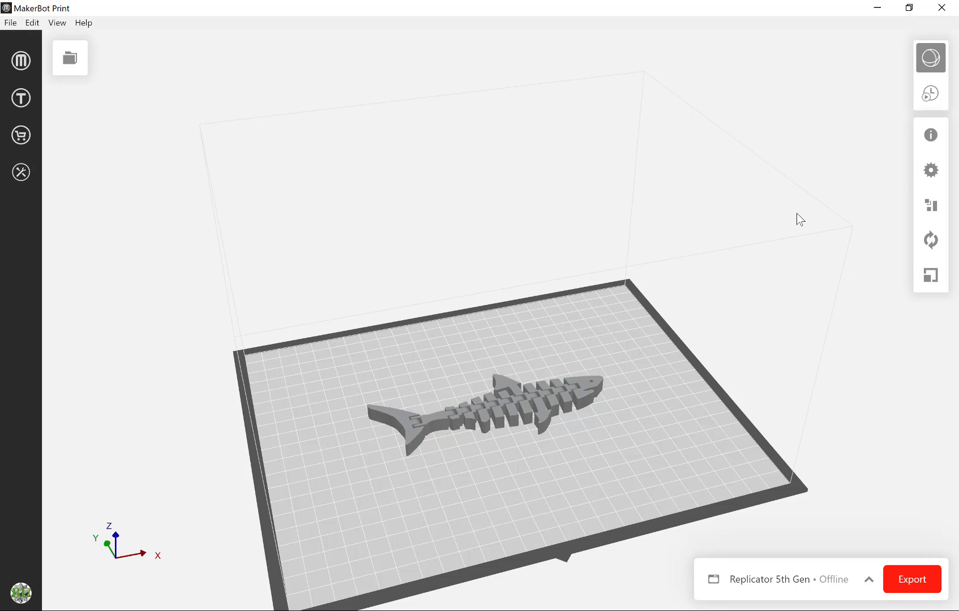
# In Custom Settings, set the Extruder 1 temperature to 195° C.
pyautogui.click(928, 173)
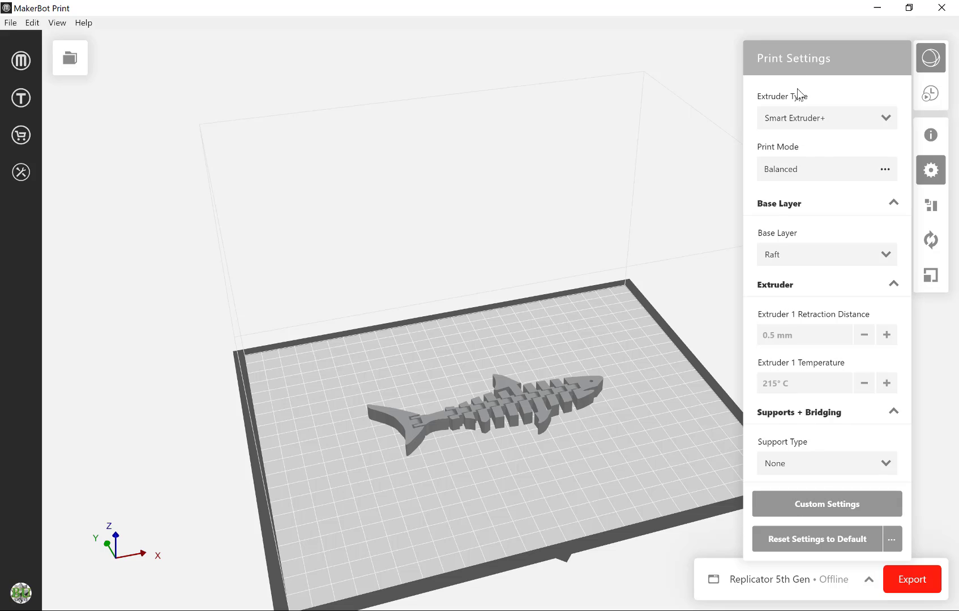
pyautogui.click(791, 511)
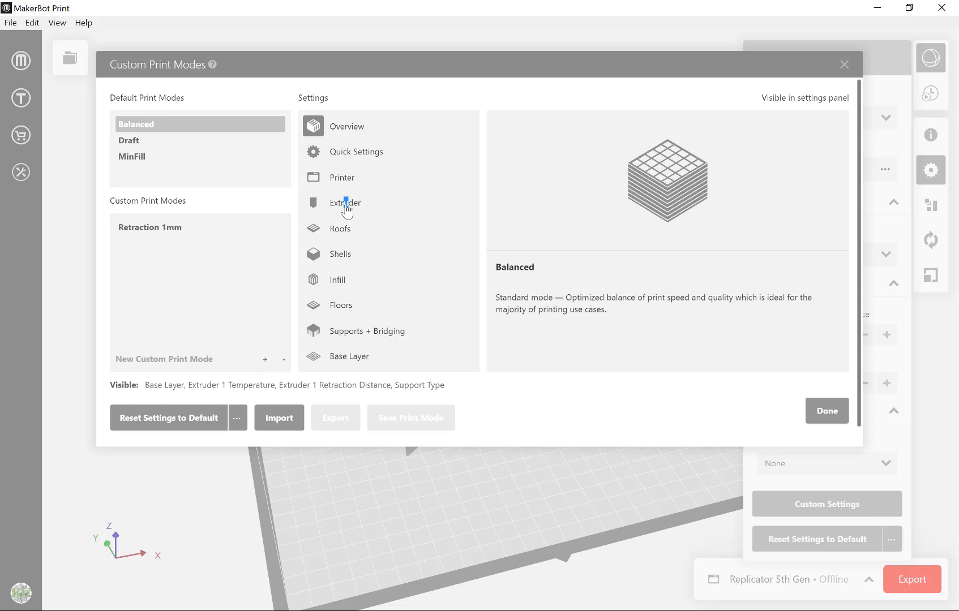
pyautogui.moveTo(343, 203); pyautogui.dragTo(347, 203)
pyautogui.scroll(-2, 583, 202)
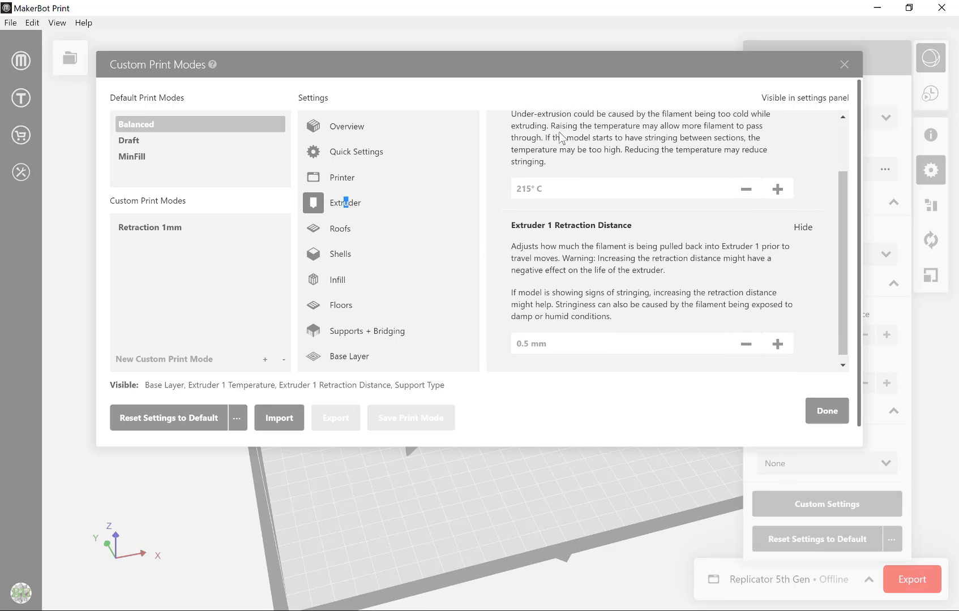
pyautogui.scroll(2, 532, 272)
pyautogui.click(546, 257)
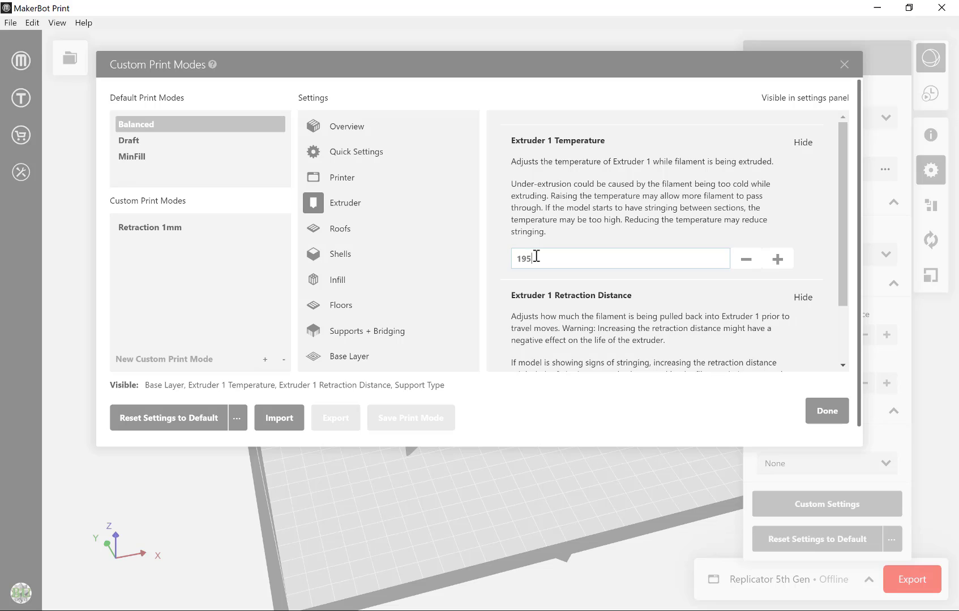
pyautogui.write('195')
pyautogui.press('Return')
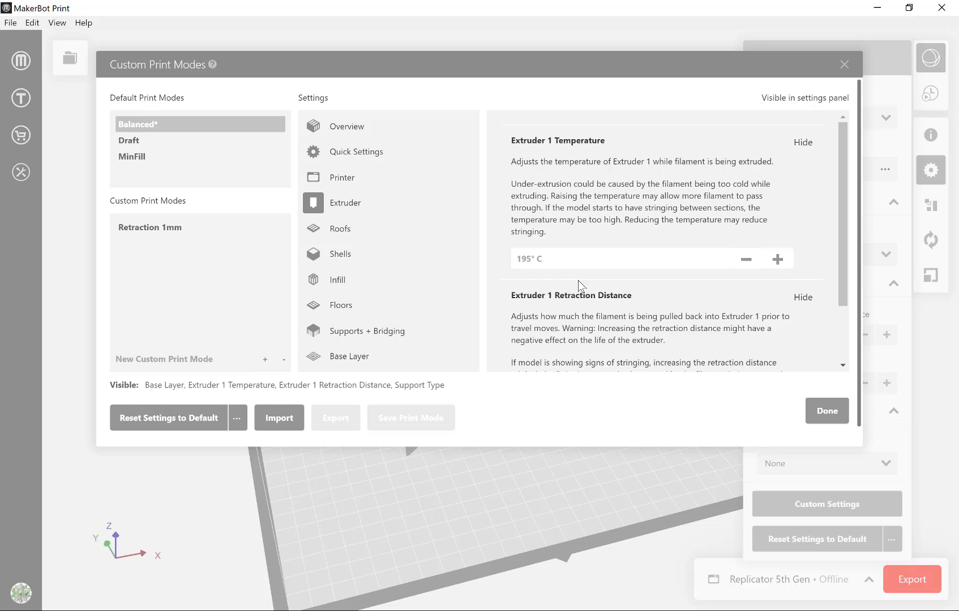
# Raise the retraction distance to 1 mm and save the mode as 'Retraction 1 mm 195'.
pyautogui.scroll(-3, 577, 280)
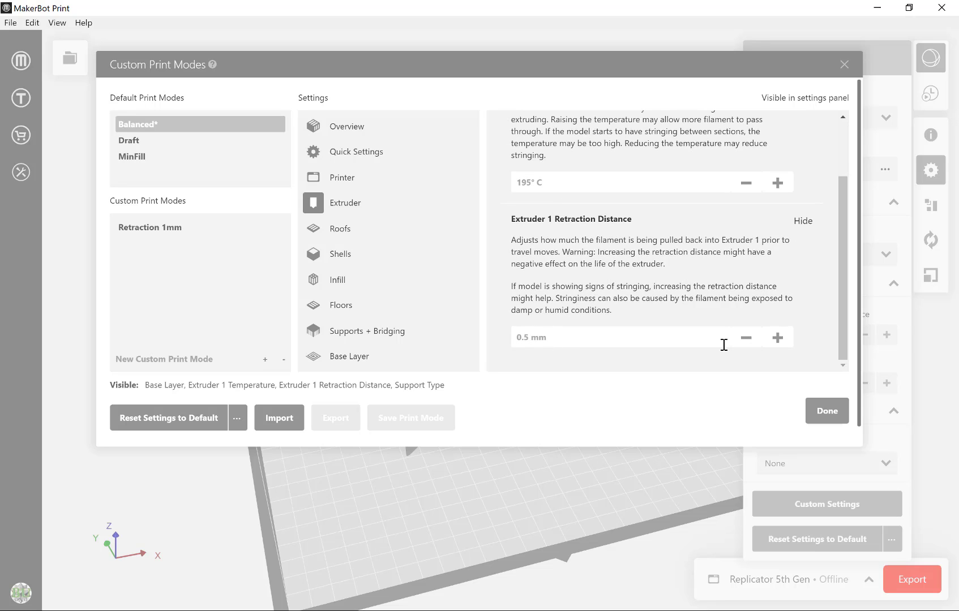
pyautogui.click(776, 338)
pyautogui.click(777, 338)
pyautogui.click(777, 338)
pyautogui.click(776, 338)
pyautogui.scroll(1, 628, 332)
pyautogui.scroll(-1, 571, 332)
pyautogui.click(185, 360)
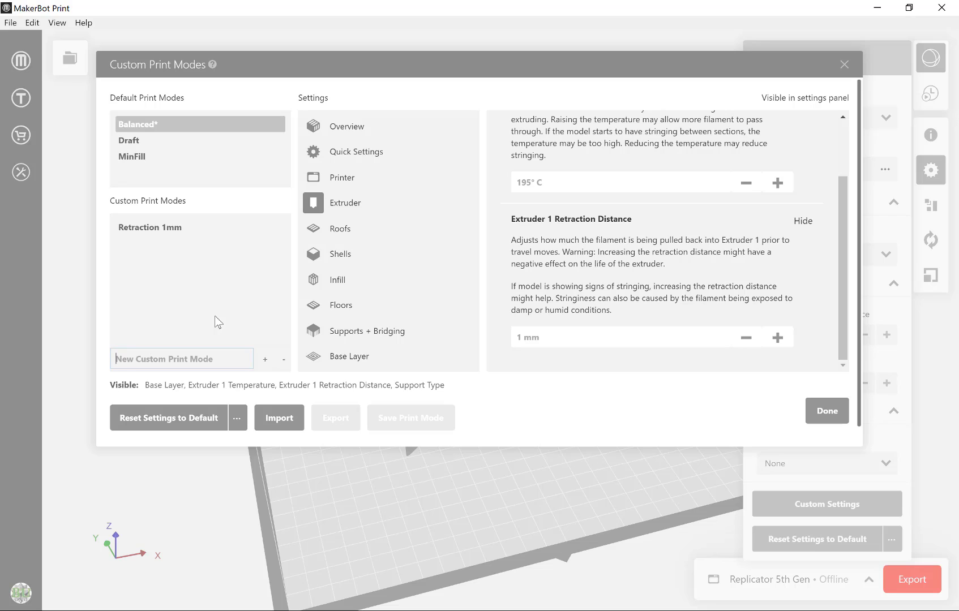
pyautogui.write('Retraction 1 mm 195')
pyautogui.click(265, 359)
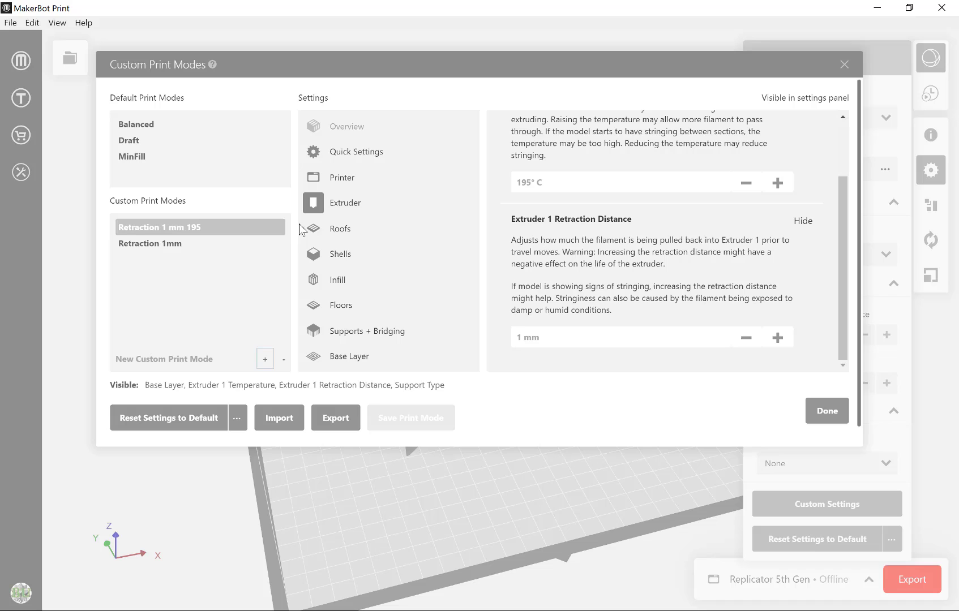
# Close the mode editor, try base layer None, revert to Raft, and close Print Settings.
pyautogui.click(834, 419)
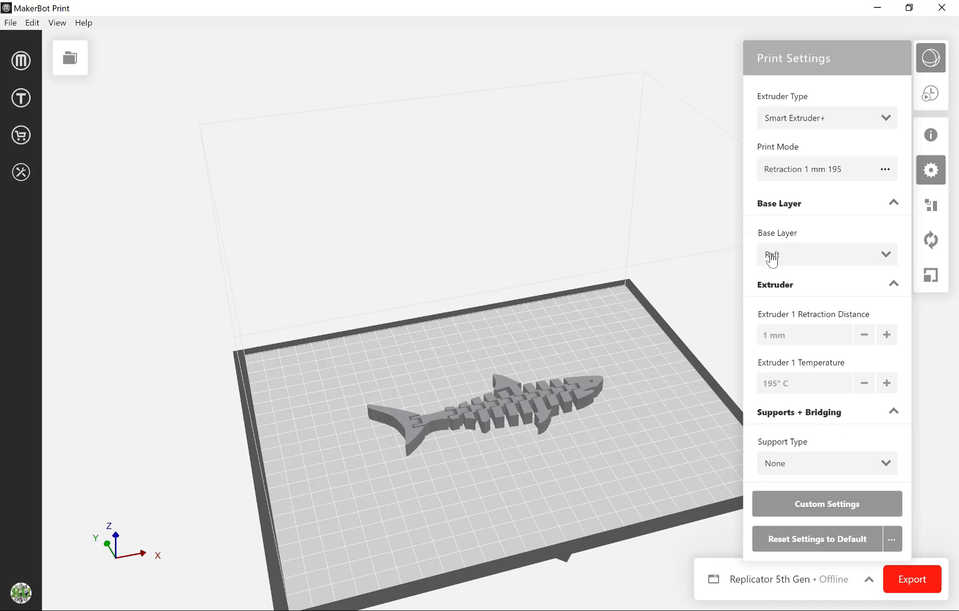
pyautogui.click(886, 264)
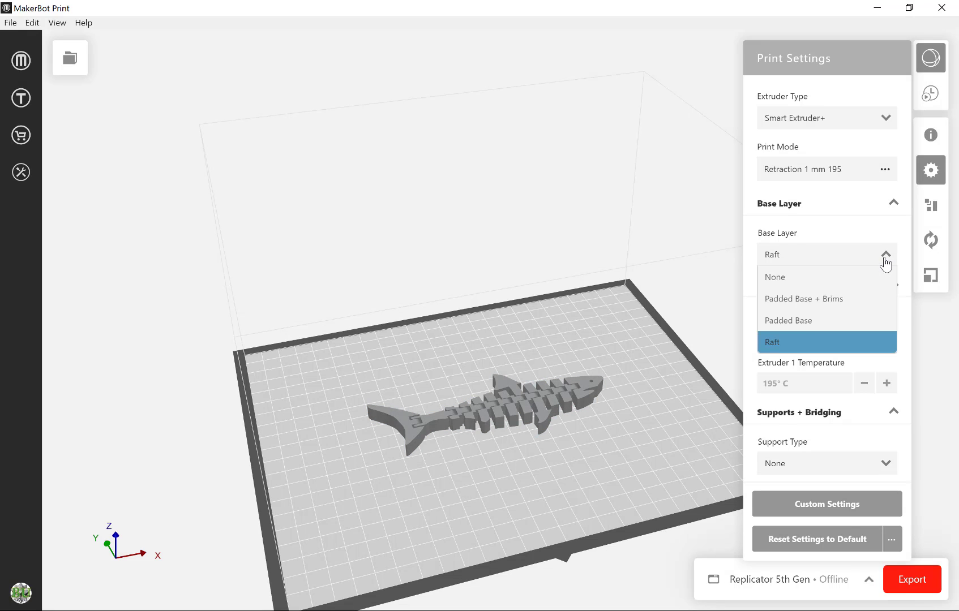
pyautogui.click(885, 262)
pyautogui.click(877, 258)
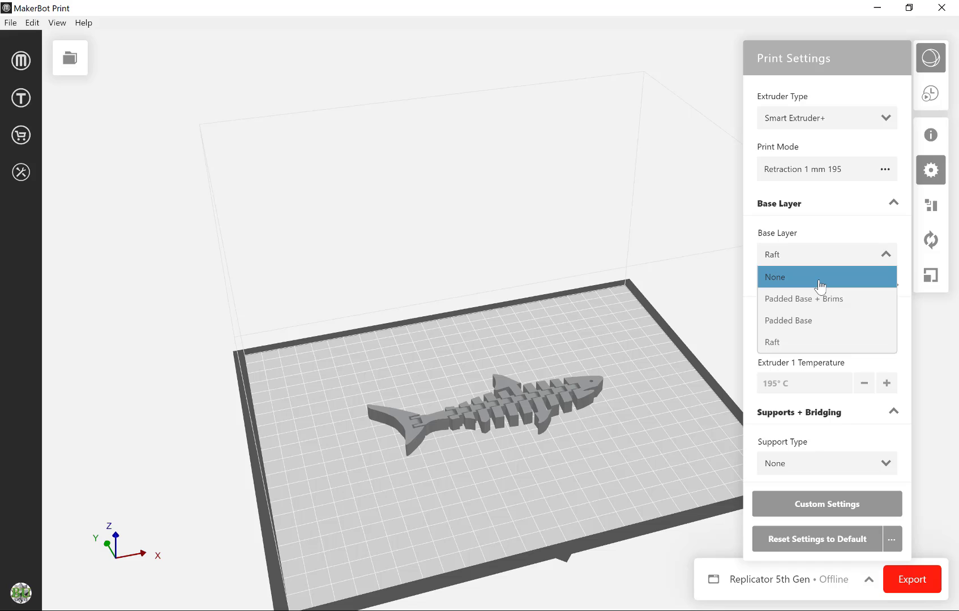
pyautogui.click(820, 283)
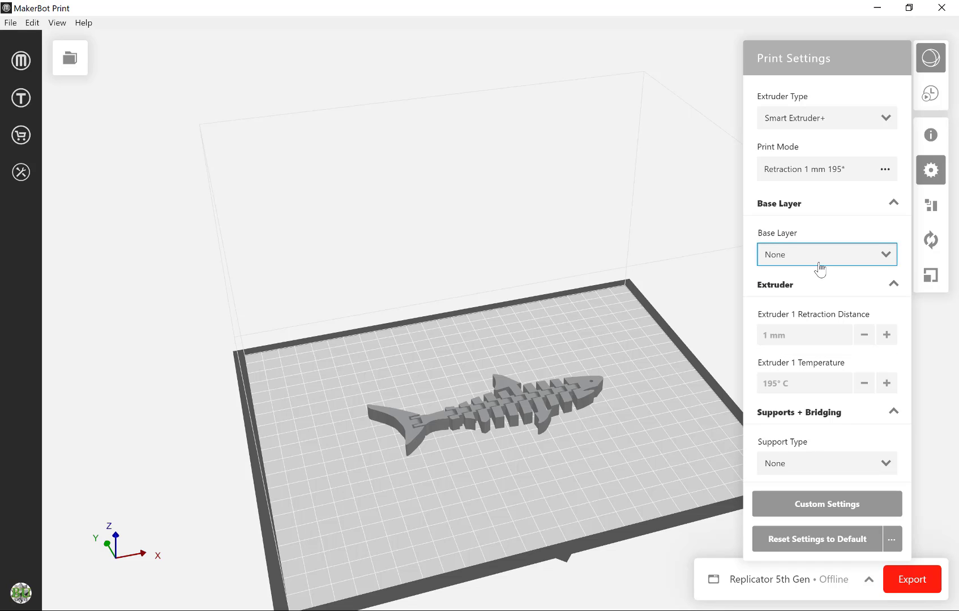
pyautogui.click(821, 263)
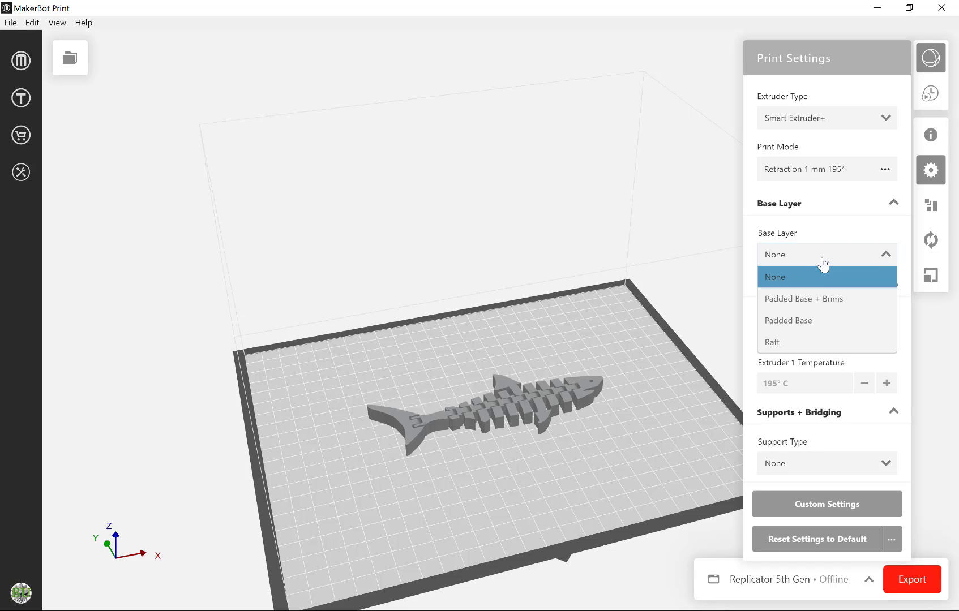
pyautogui.click(774, 346)
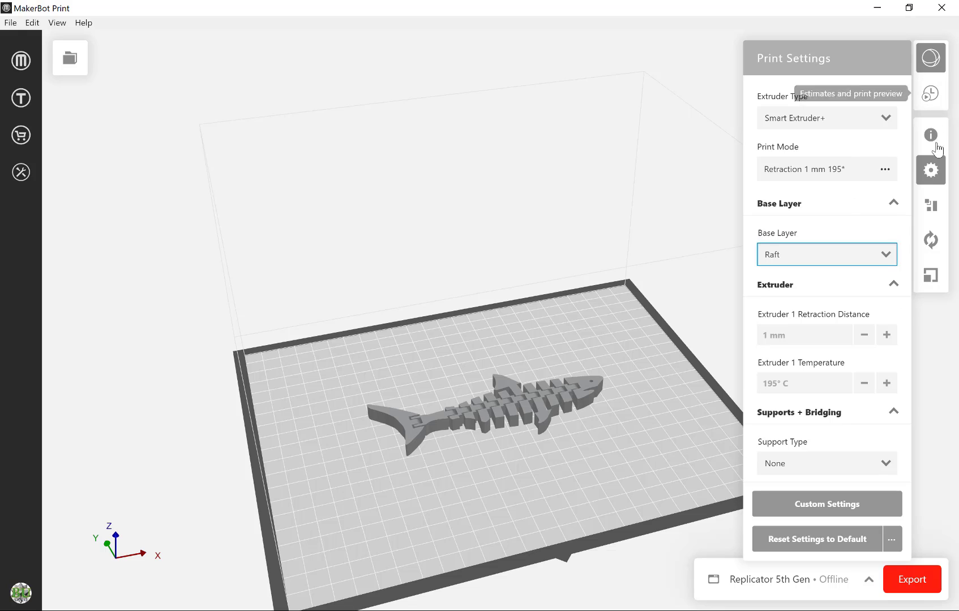
pyautogui.click(930, 177)
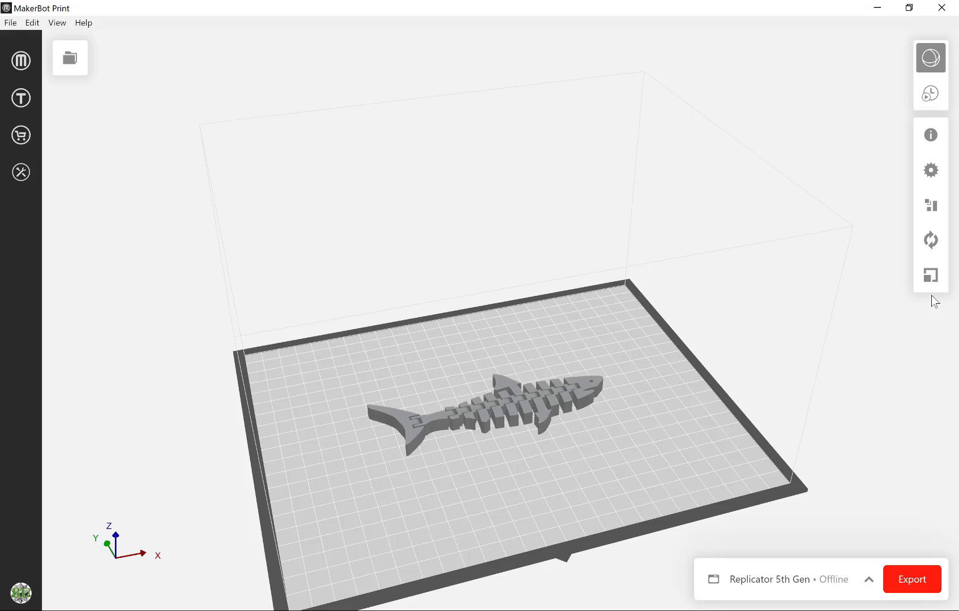
# Try Scale To Max, then set the shark's uniform scale to 150% (199.5 × 72.9 × 12 mm).
pyautogui.click(931, 277)
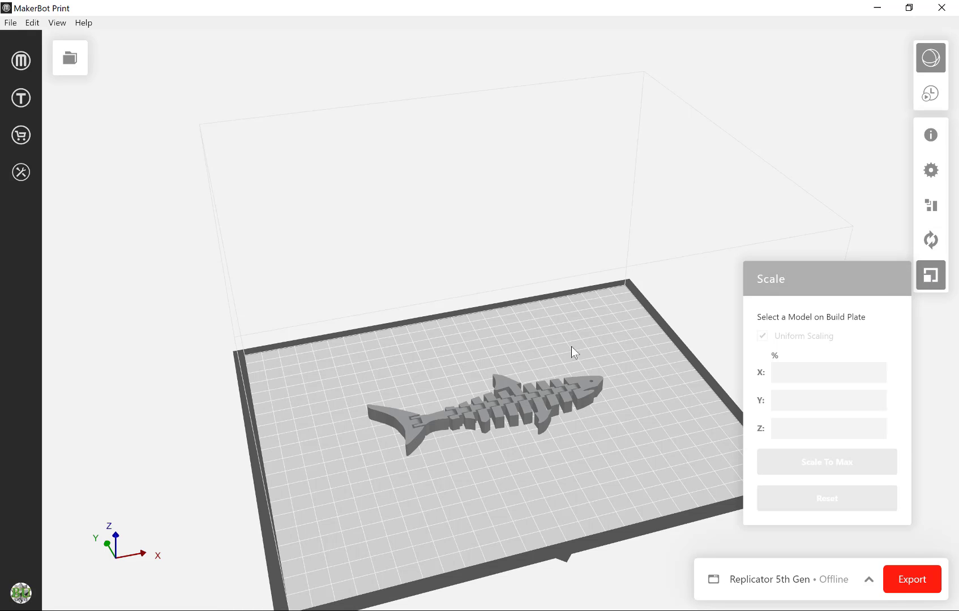
pyautogui.click(501, 403)
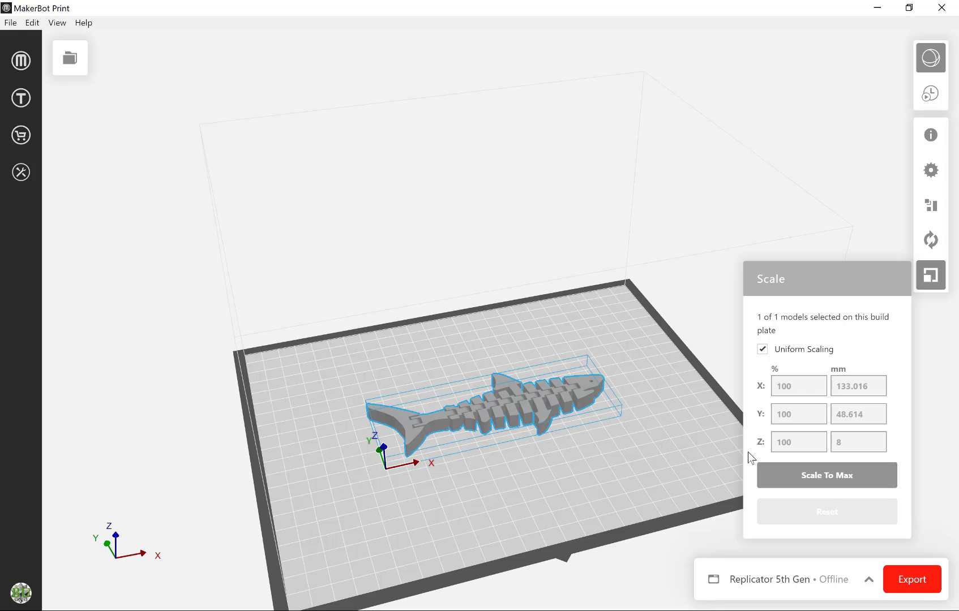
pyautogui.click(828, 478)
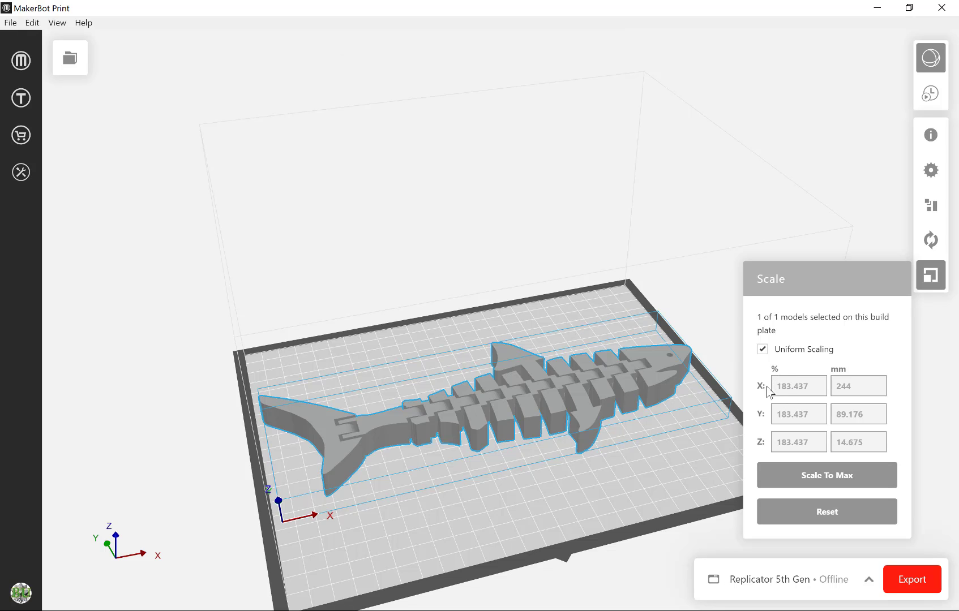
pyautogui.click(806, 385)
pyautogui.write('100')
pyautogui.press('Return')
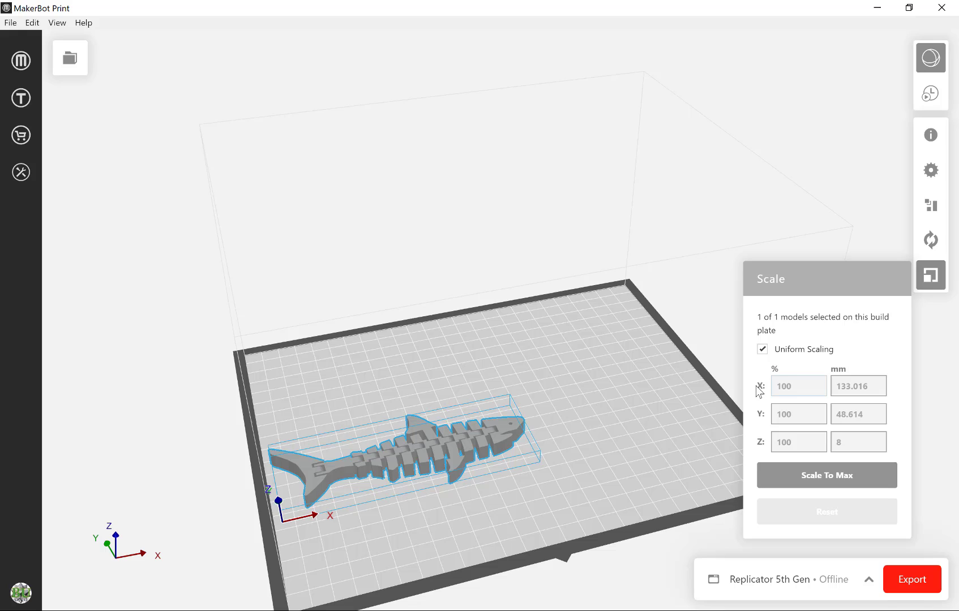
pyautogui.write('150')
pyautogui.press('Return')
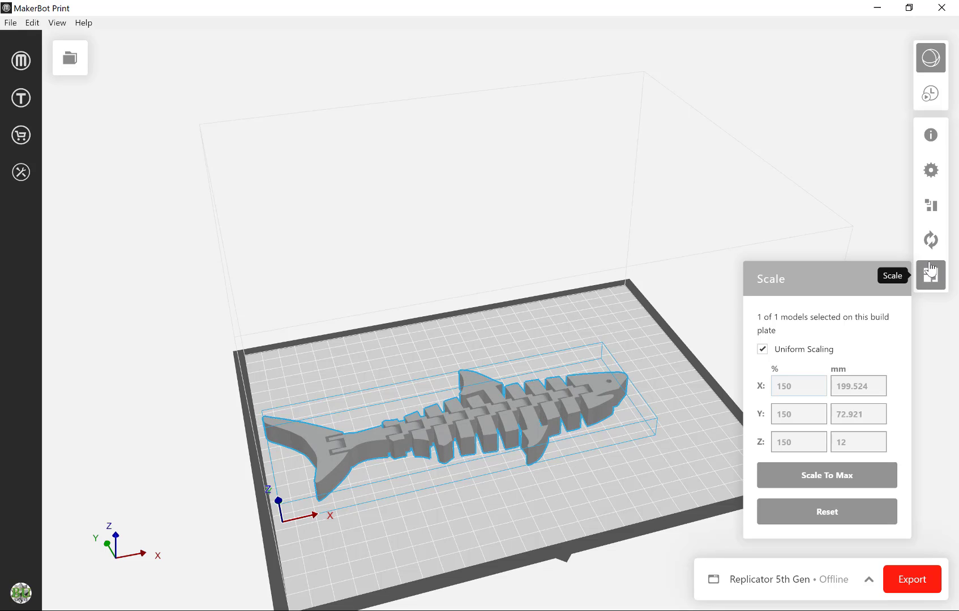
# Test ±90° rotations of the shark around the Z and Y axes in Orient.
pyautogui.click(931, 239)
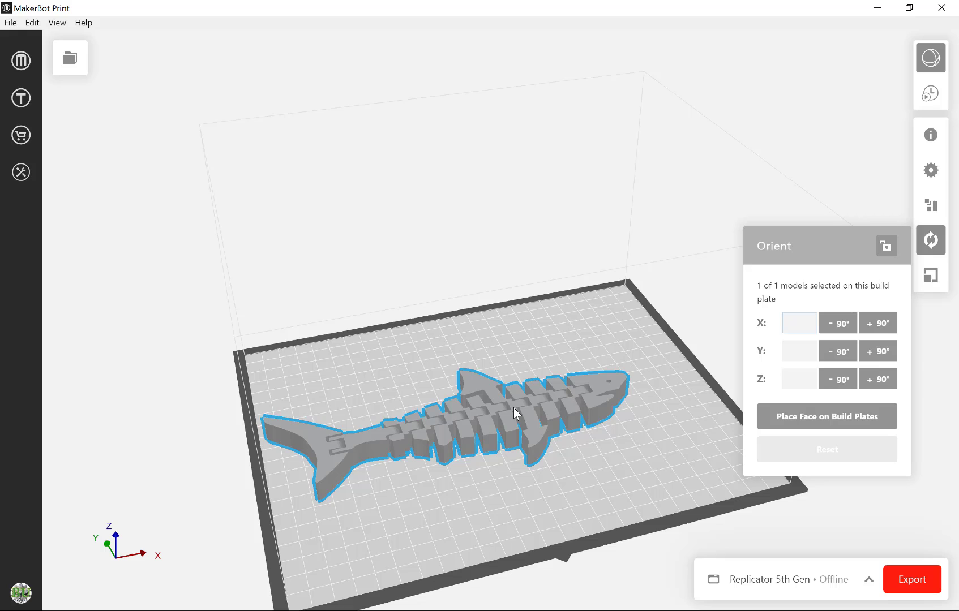
pyautogui.click(841, 386)
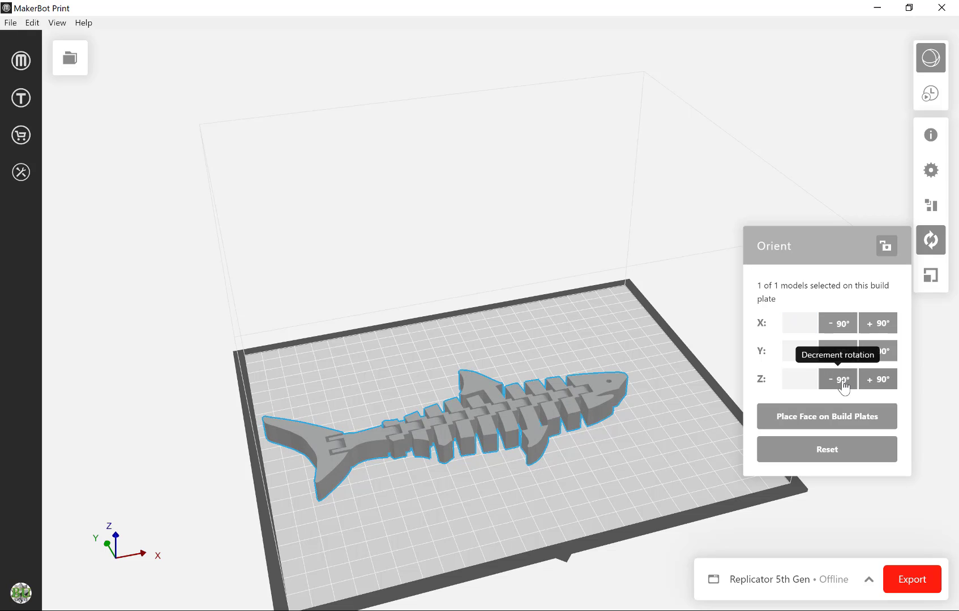
pyautogui.click(843, 386)
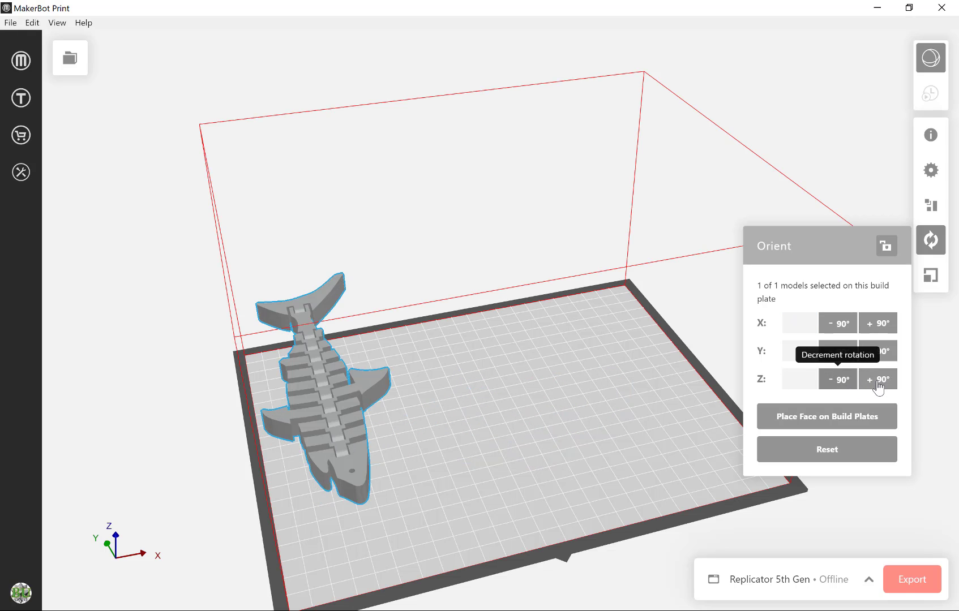
pyautogui.click(877, 378)
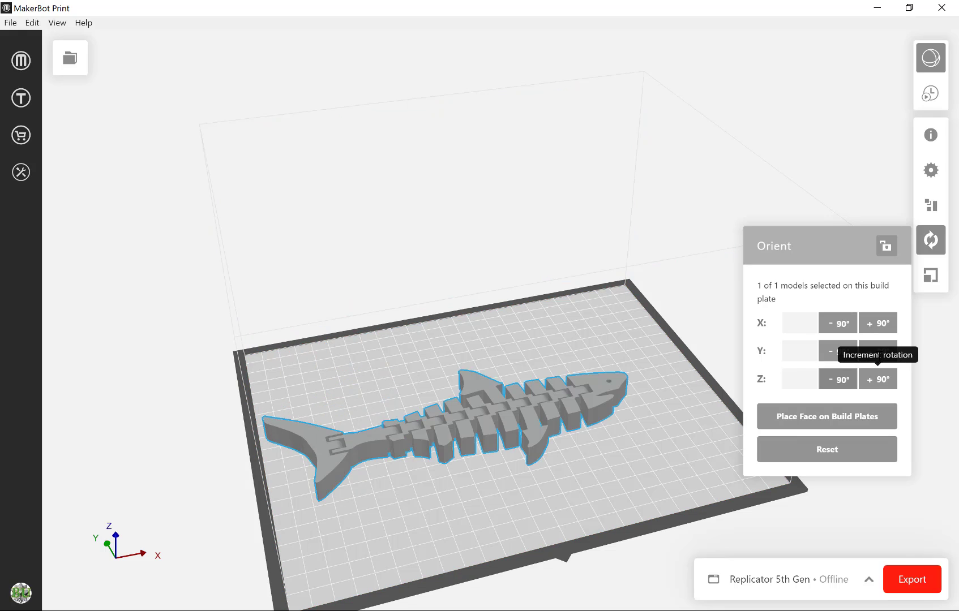
pyautogui.click(880, 350)
pyautogui.moveTo(266, 289); pyautogui.dragTo(510, 336)
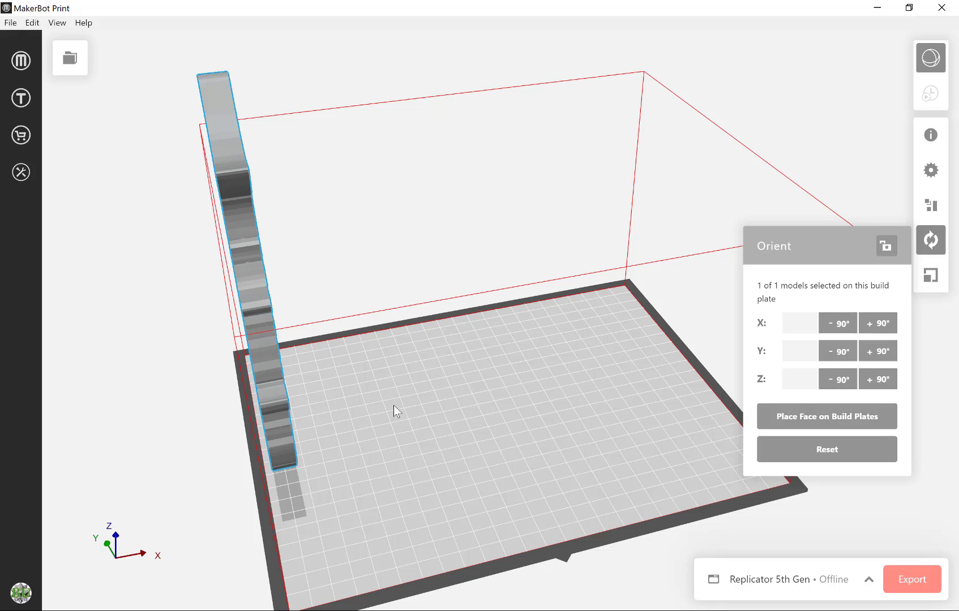
pyautogui.click(344, 418)
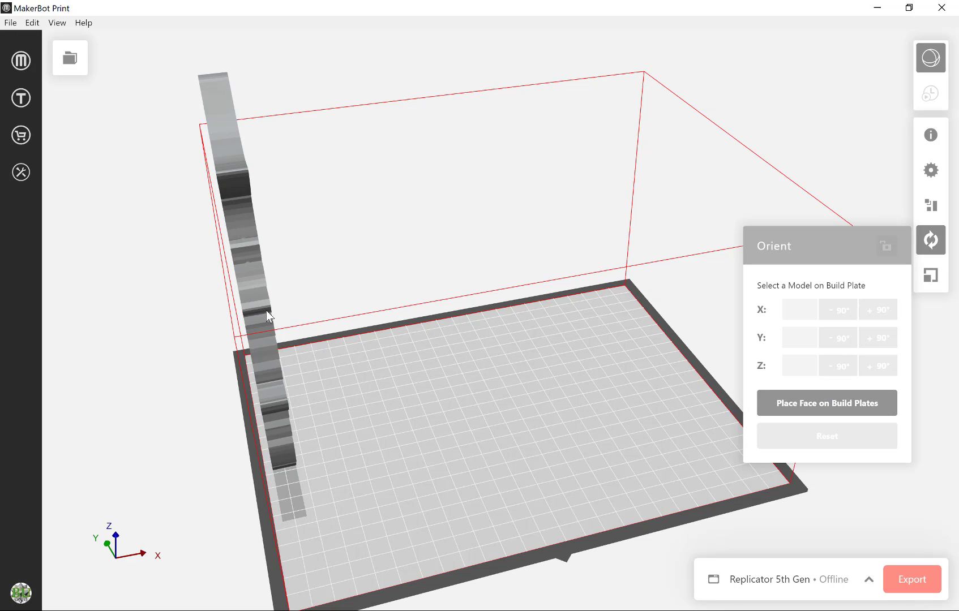
pyautogui.click(266, 311)
pyautogui.click(837, 356)
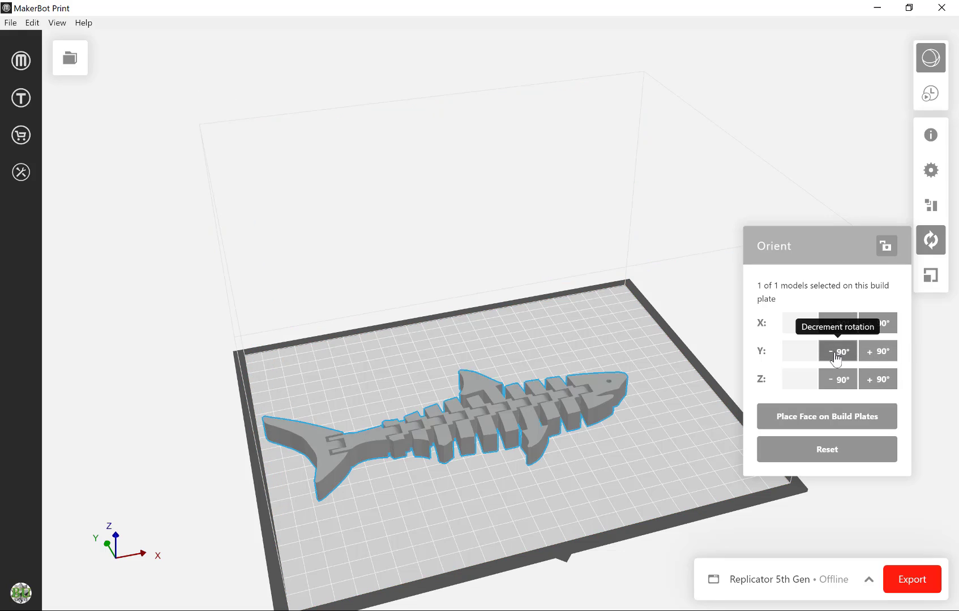
pyautogui.click(878, 357)
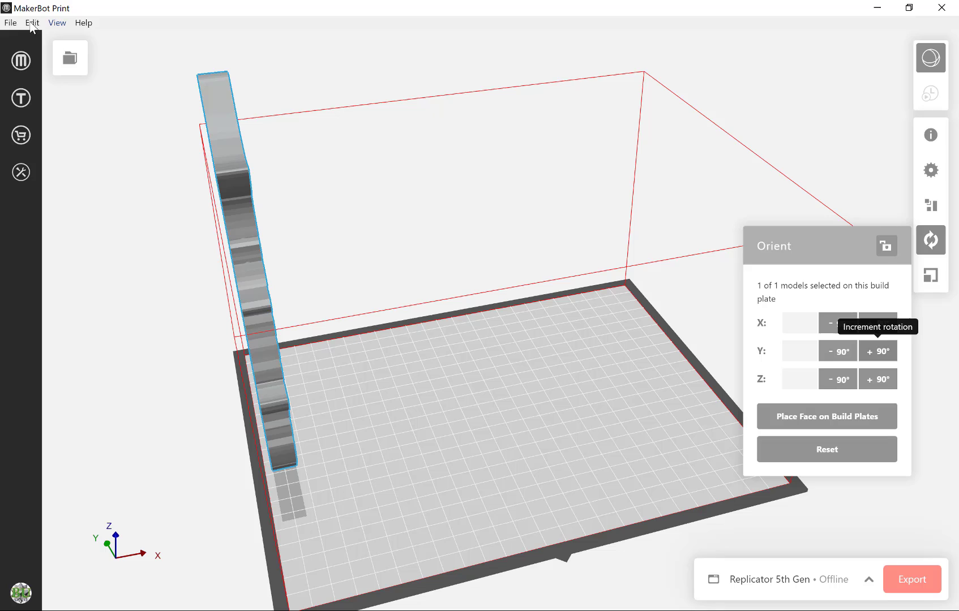
# From the Right view, place the shark's bottom face on the build plate and fit the view.
pyautogui.click(51, 23)
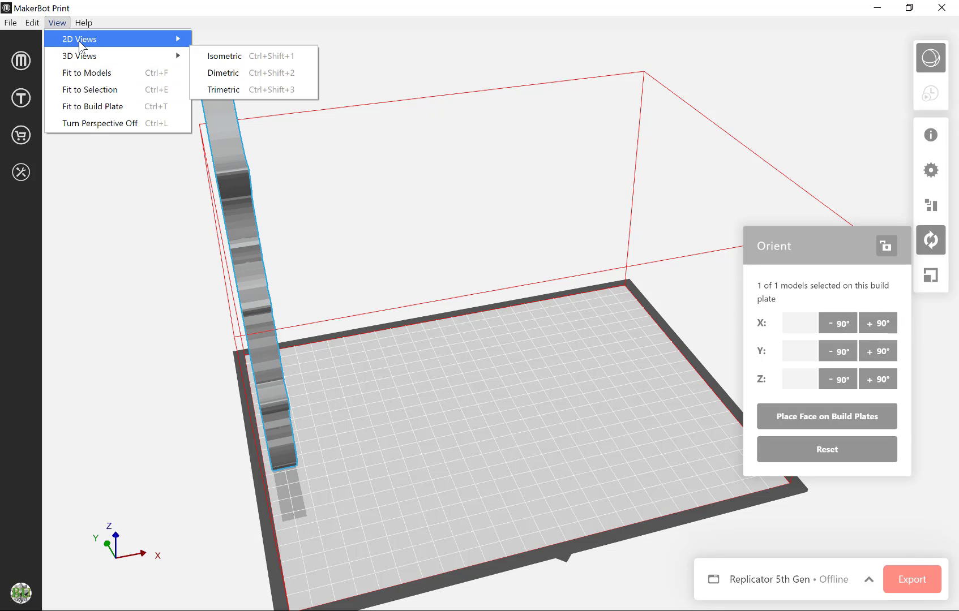
pyautogui.moveTo(181, 63)
pyautogui.click(228, 90)
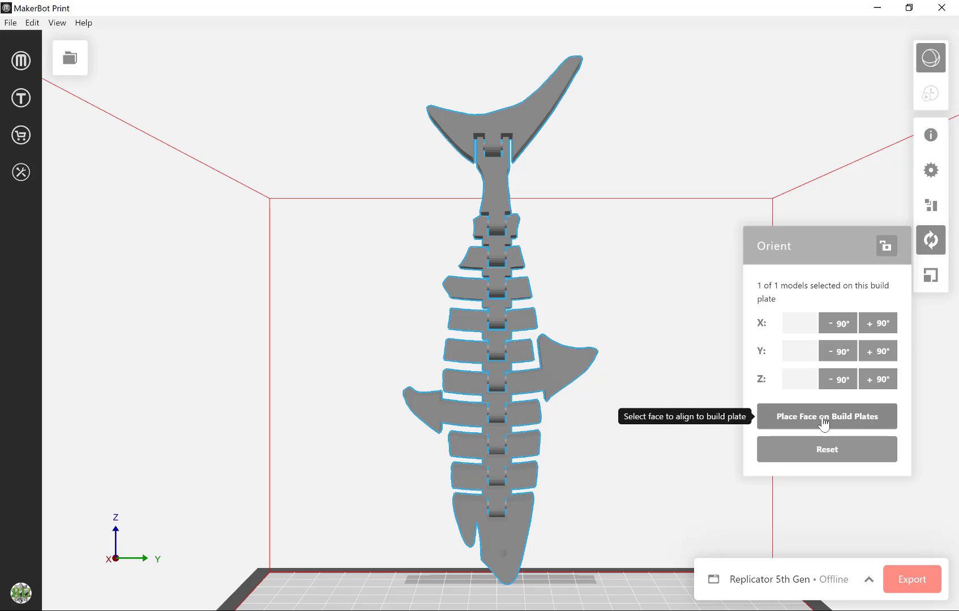
pyautogui.click(824, 422)
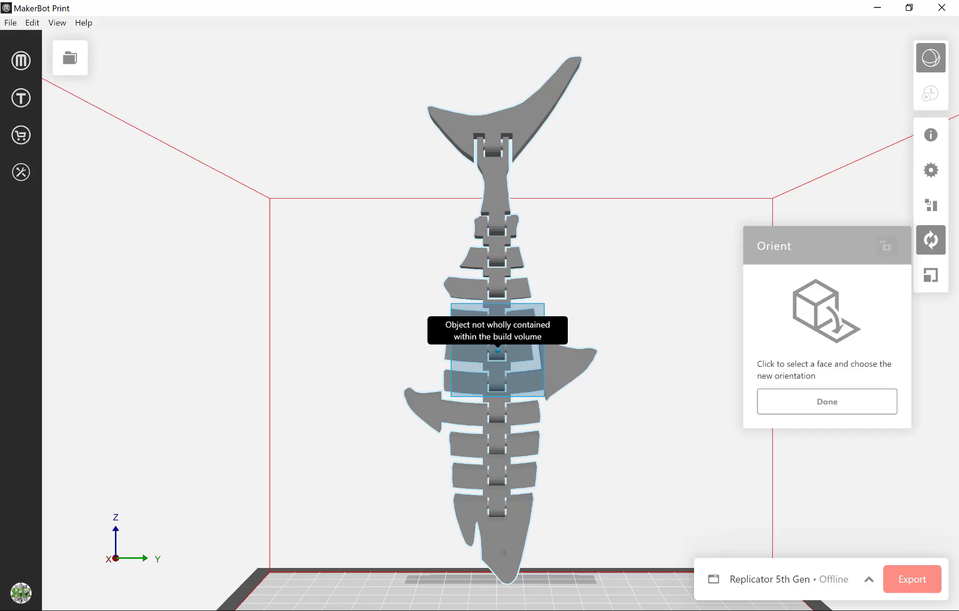
pyautogui.click(499, 351)
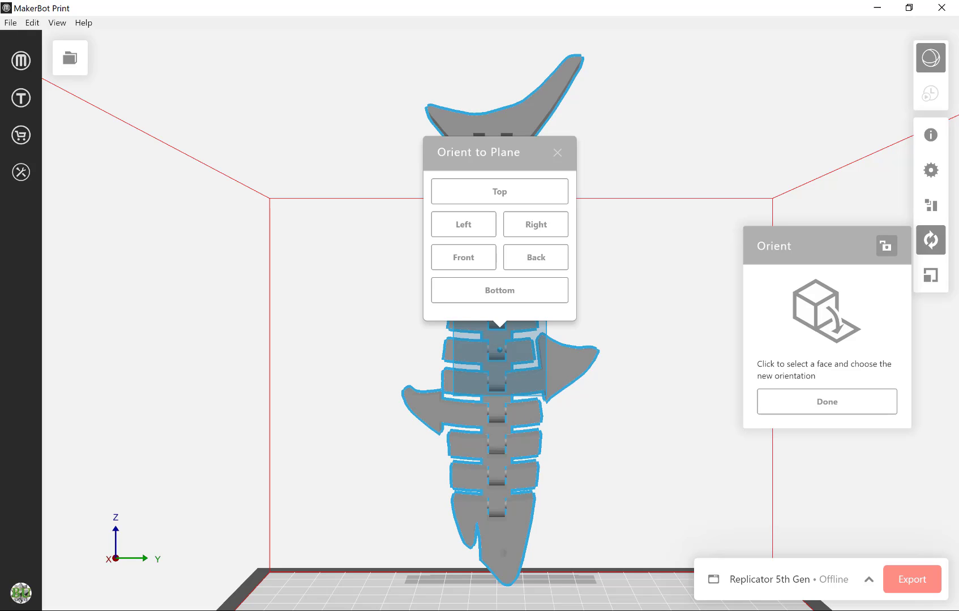
pyautogui.click(502, 291)
pyautogui.click(855, 403)
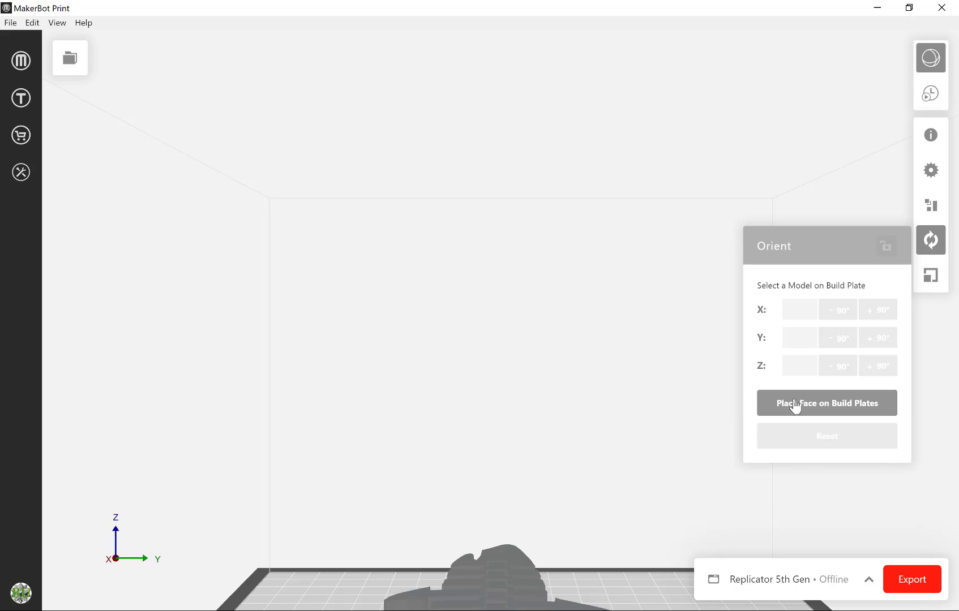
pyautogui.click(56, 23)
pyautogui.click(85, 70)
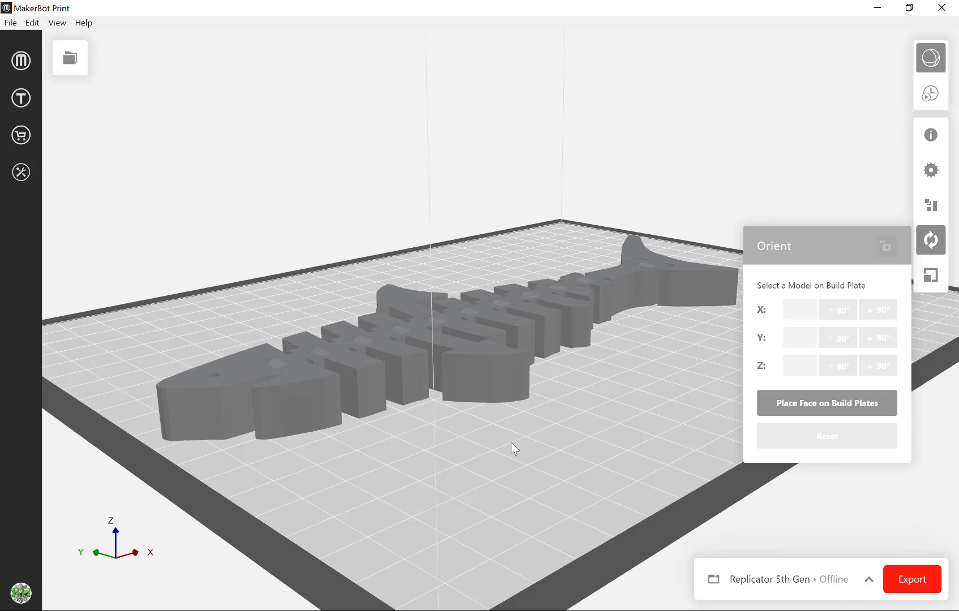
# Select the shark and run Arrange Build Plate to centre it.
pyautogui.click(713, 297)
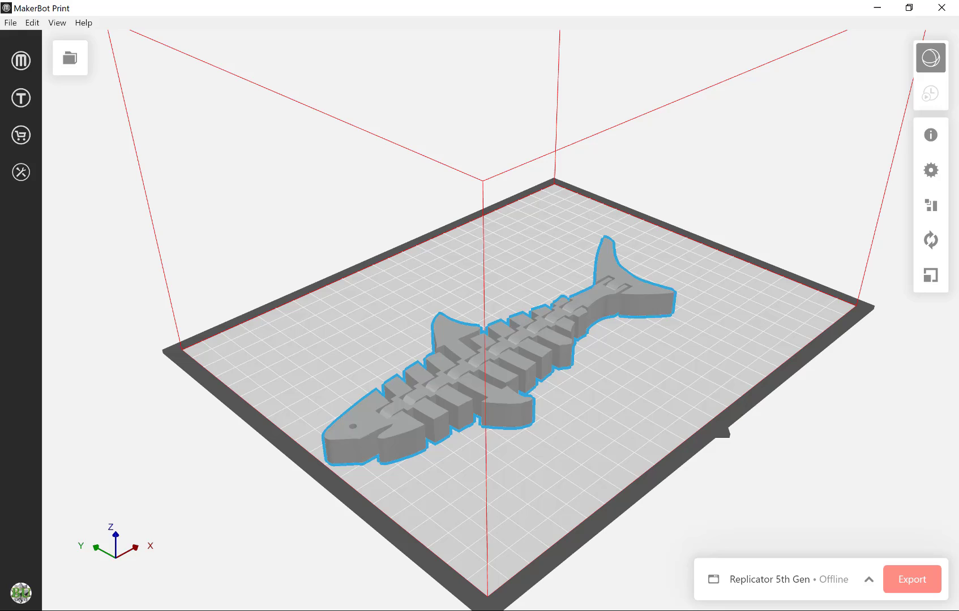
pyautogui.click(931, 207)
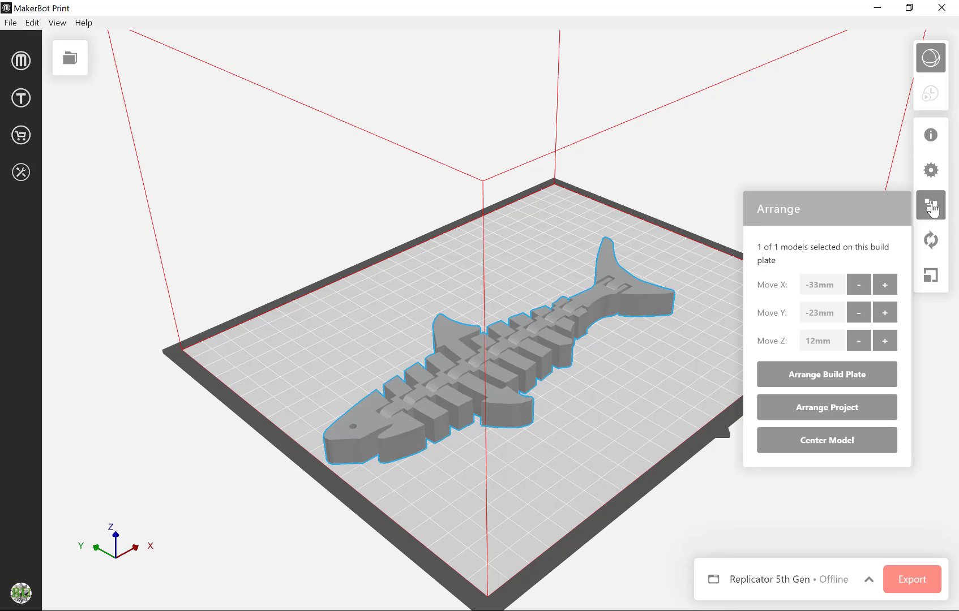
pyautogui.click(837, 390)
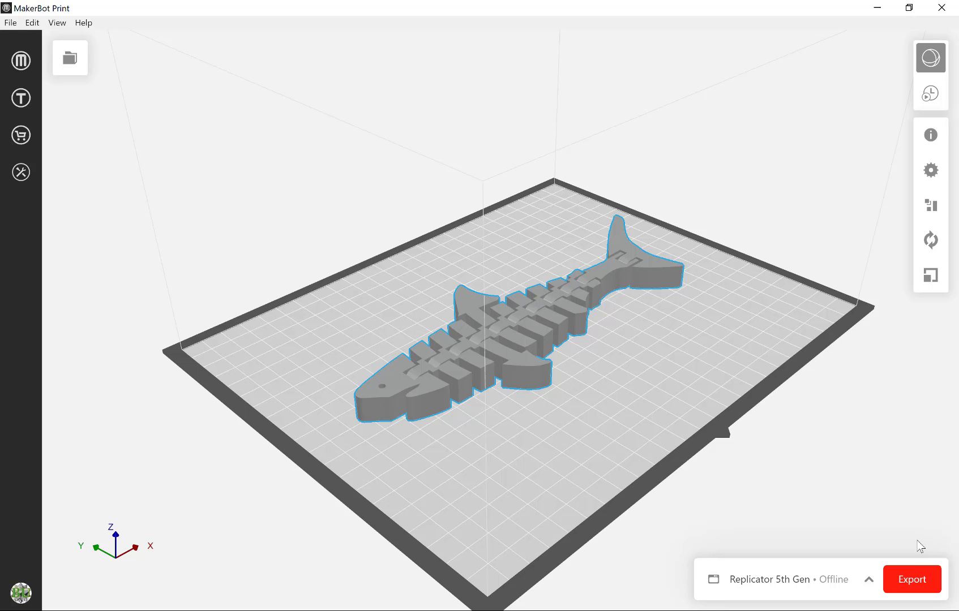
# Export the shark print as flexishark1.makerbot.
pyautogui.click(917, 593)
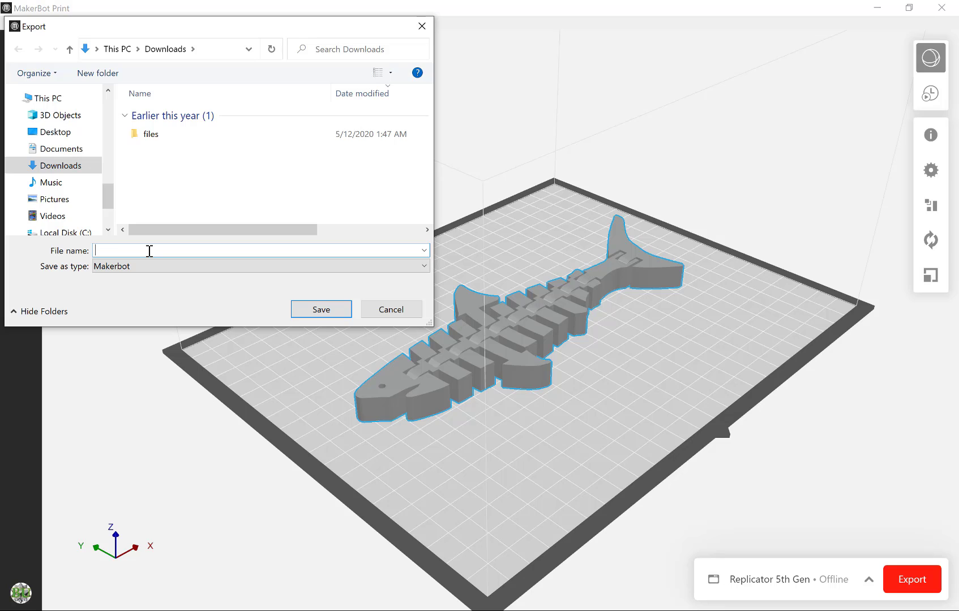
pyautogui.write('flexishark1')
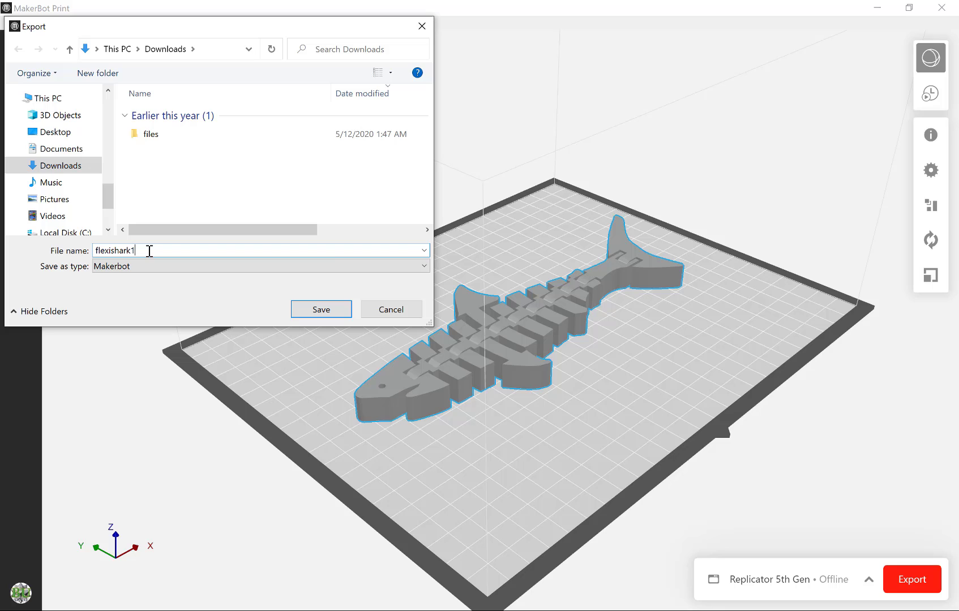
pyautogui.click(314, 313)
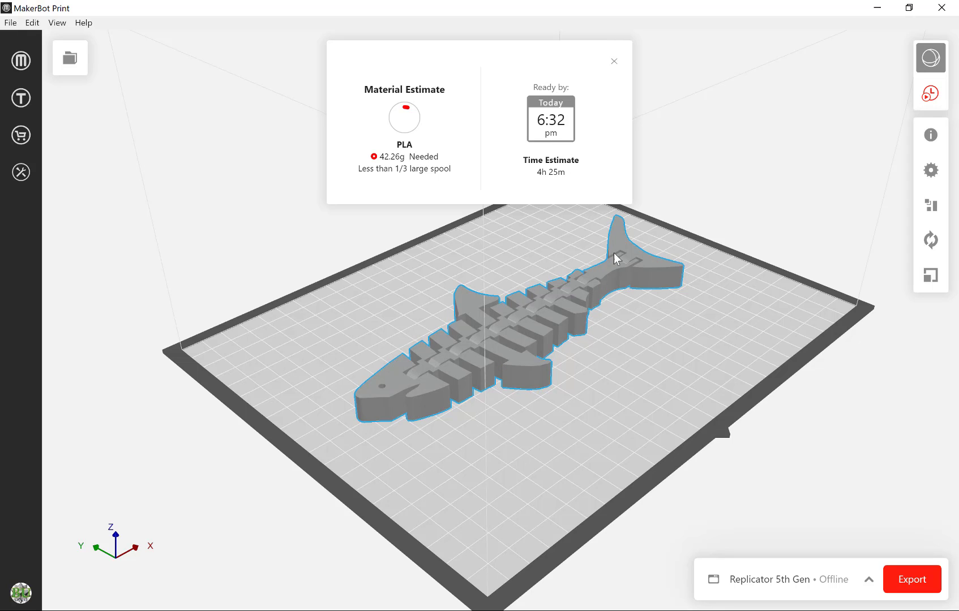
# Close the estimate and add a new empty build plate from the Project panel.
pyautogui.click(624, 276)
pyautogui.click(623, 276)
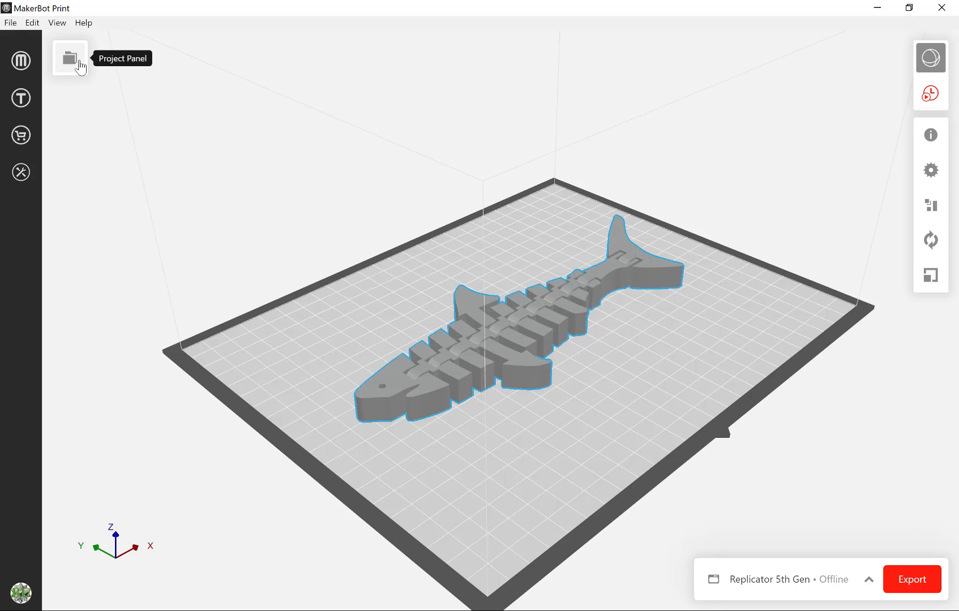
pyautogui.click(79, 67)
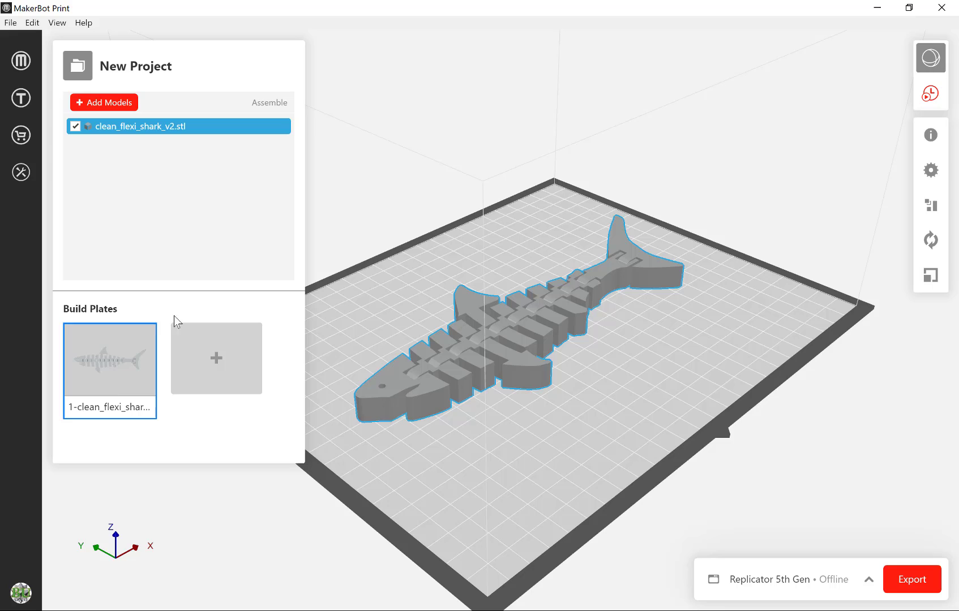
pyautogui.click(212, 362)
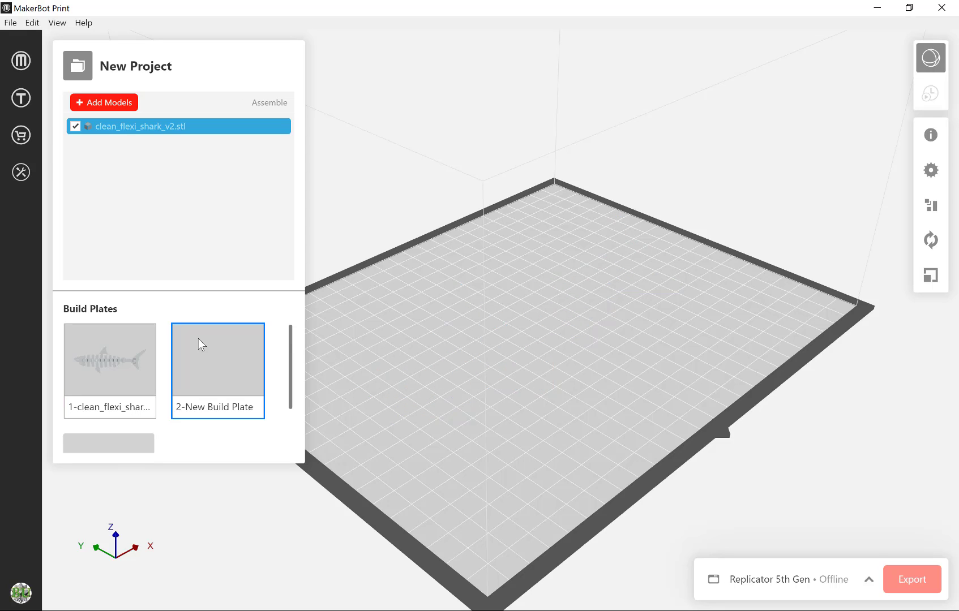
# Import Rhino_t from Downloads onto the new plate and select it.
pyautogui.click(121, 103)
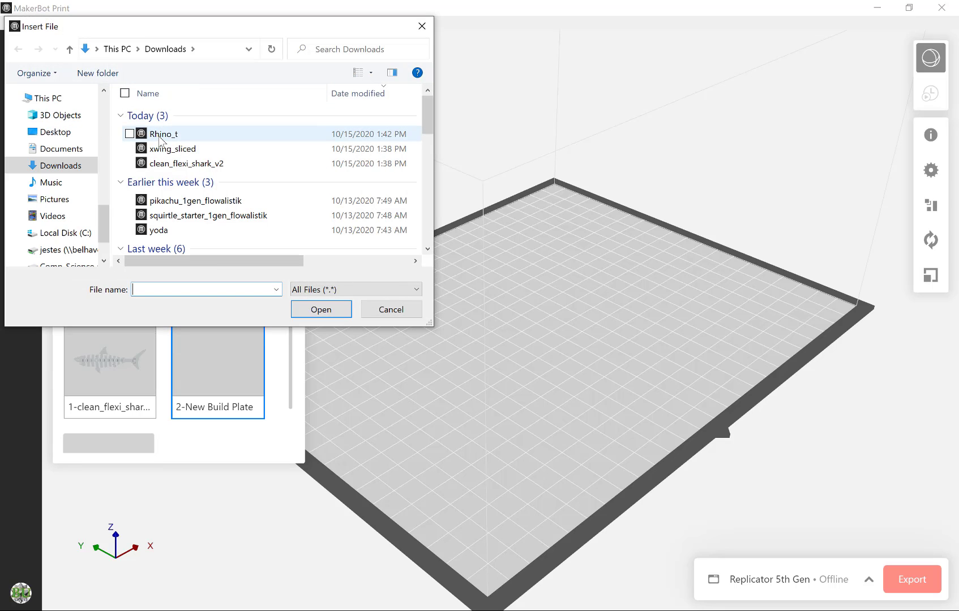
pyautogui.click(164, 136)
pyautogui.doubleClick(164, 136)
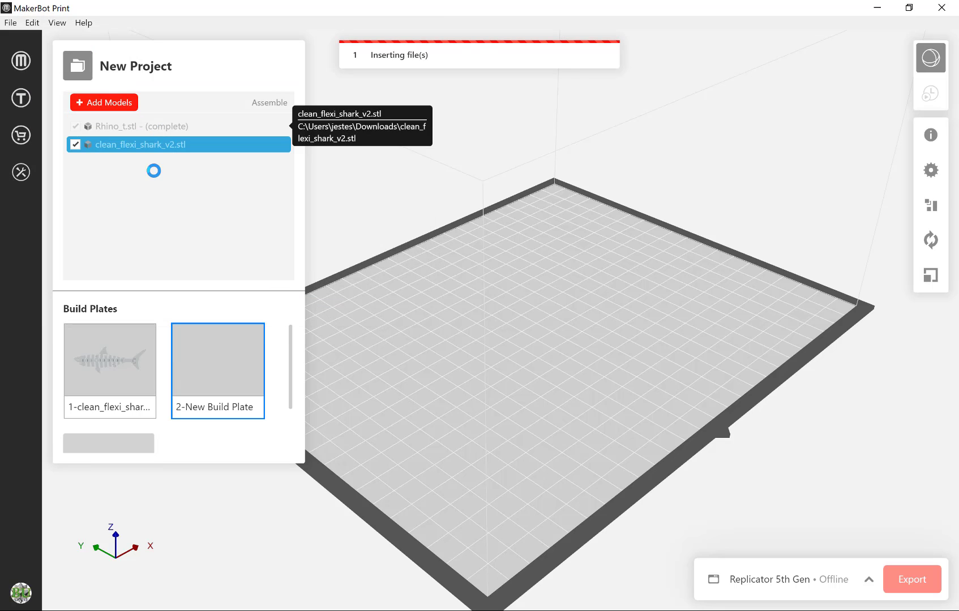
pyautogui.click(490, 407)
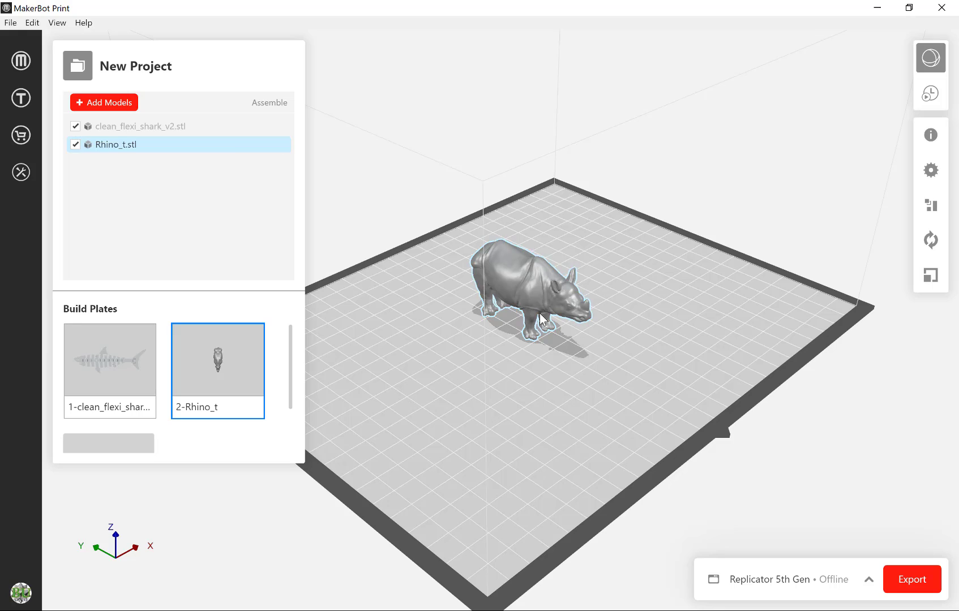
pyautogui.click(539, 313)
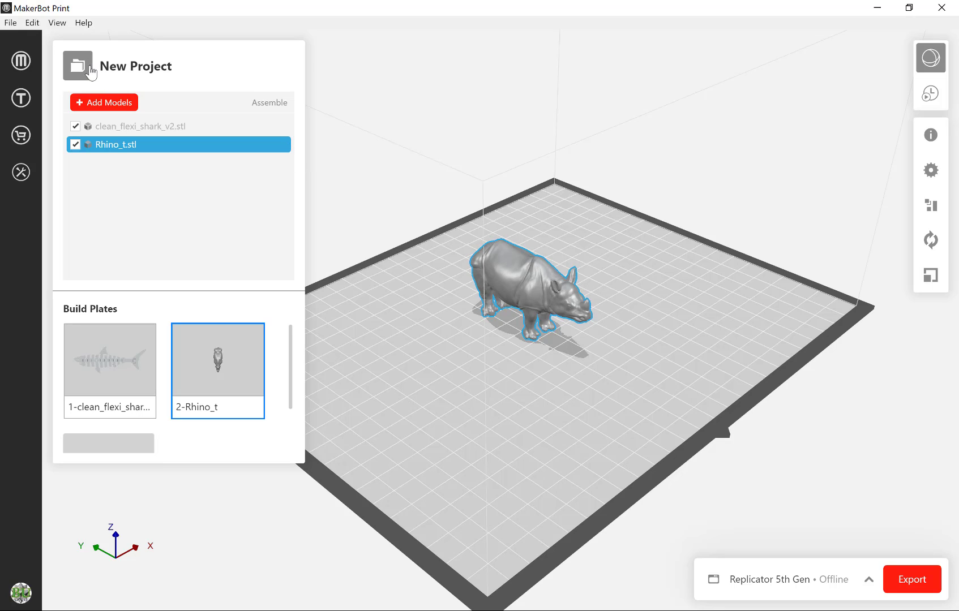
pyautogui.scroll(5, 590, 378)
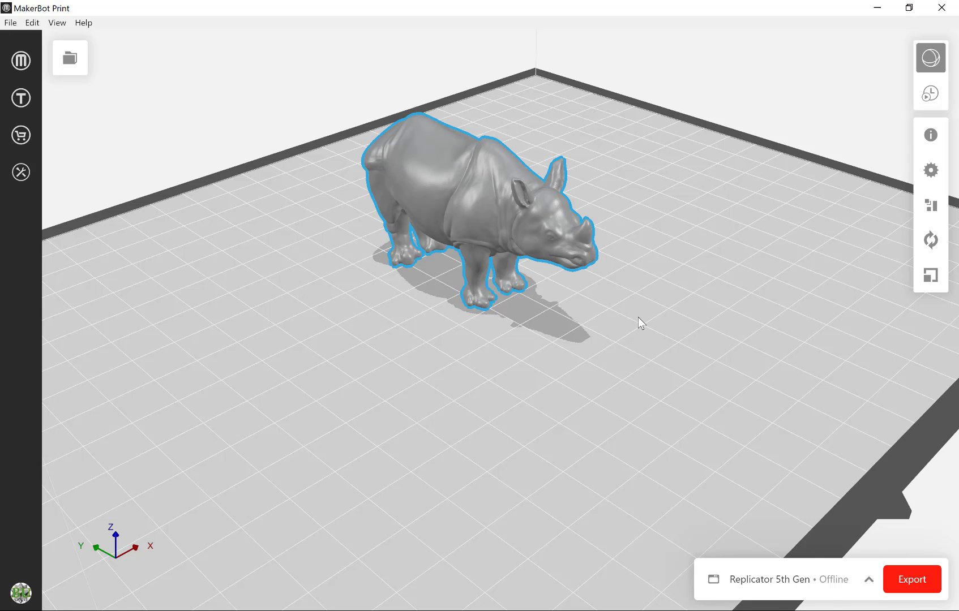
pyautogui.scroll(-3, 639, 317)
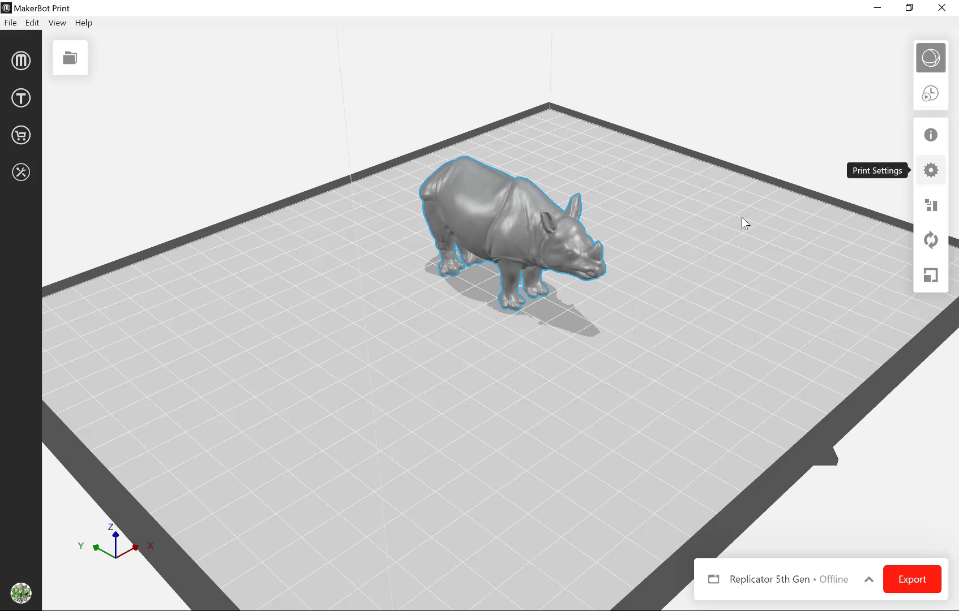
# Change the Support Type in Print Settings to Breakaway Support.
pyautogui.click(931, 171)
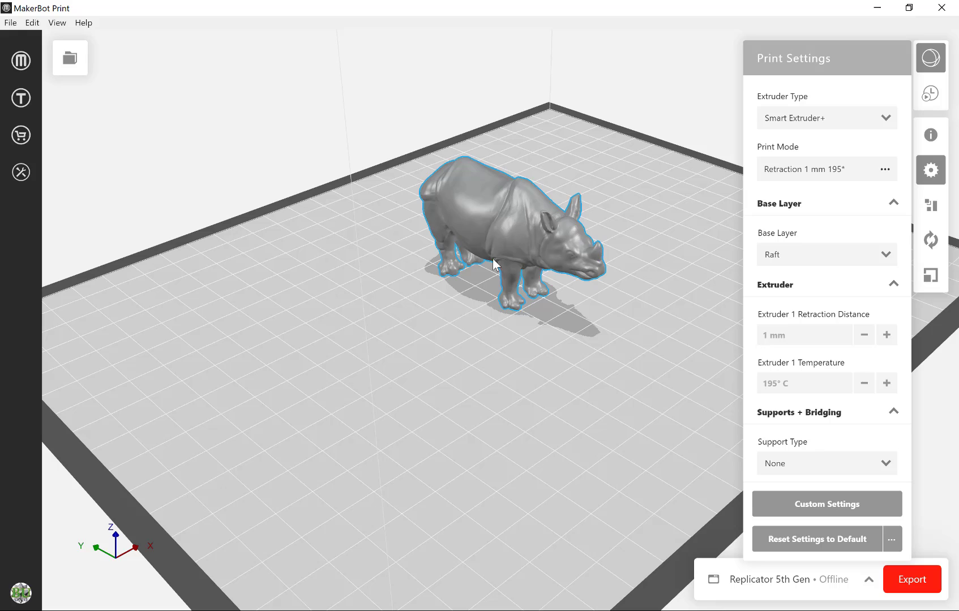
pyautogui.click(827, 472)
pyautogui.click(805, 508)
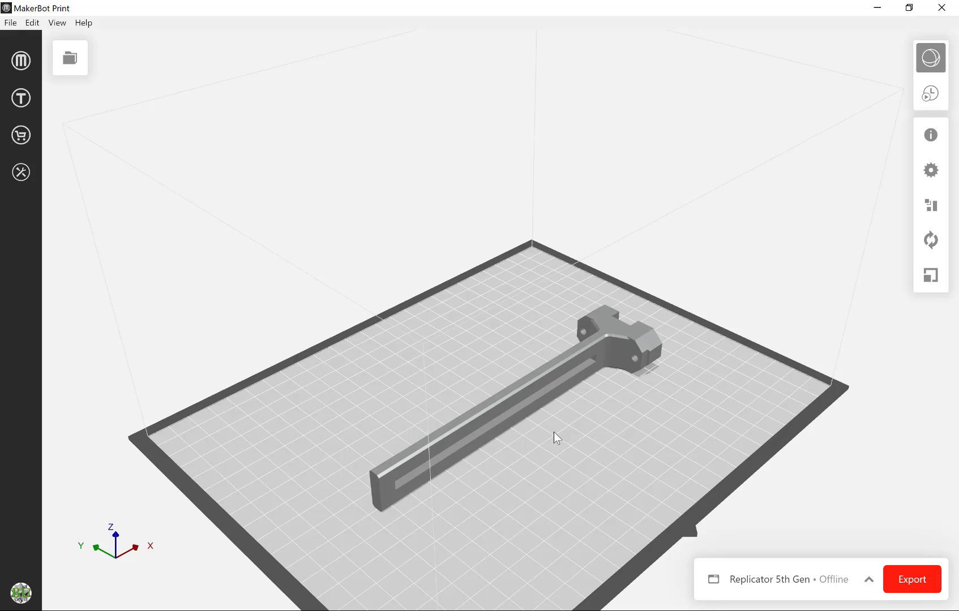
# Open the leocatapult project's Project Panel and scroll through its parts and plates.
pyautogui.click(76, 68)
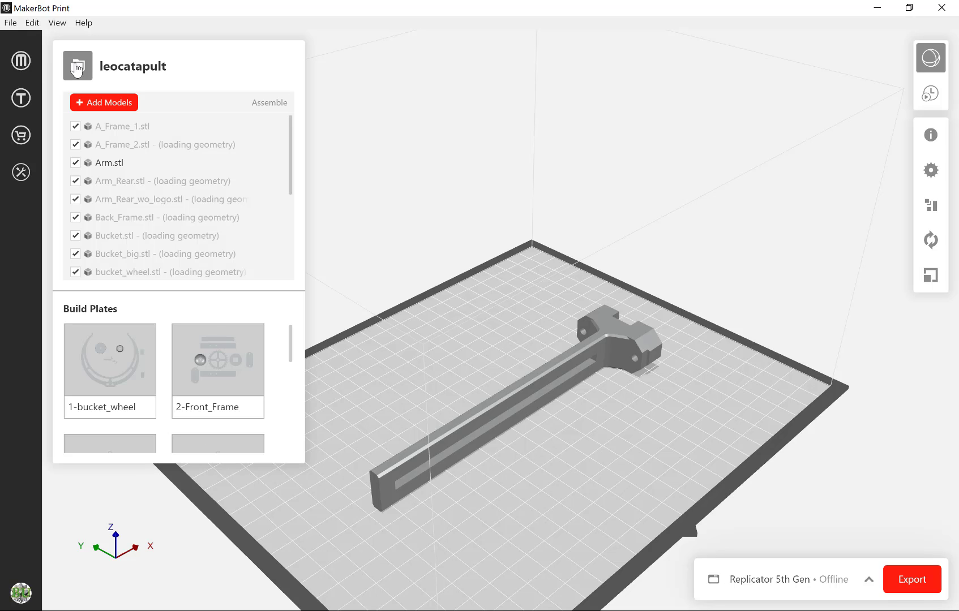
pyautogui.scroll(-3, 243, 244)
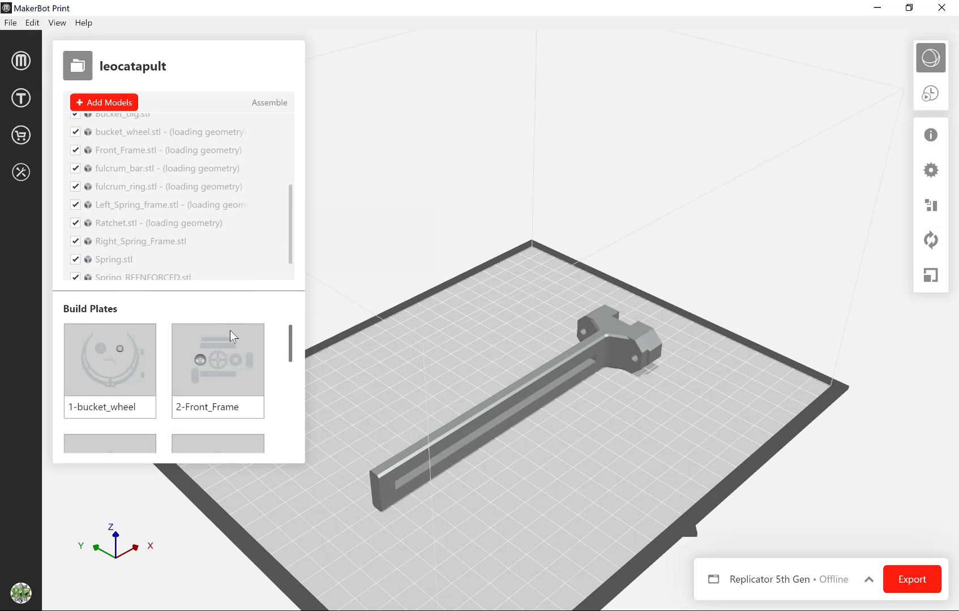
pyautogui.scroll(-3, 230, 330)
pyautogui.scroll(3, 172, 212)
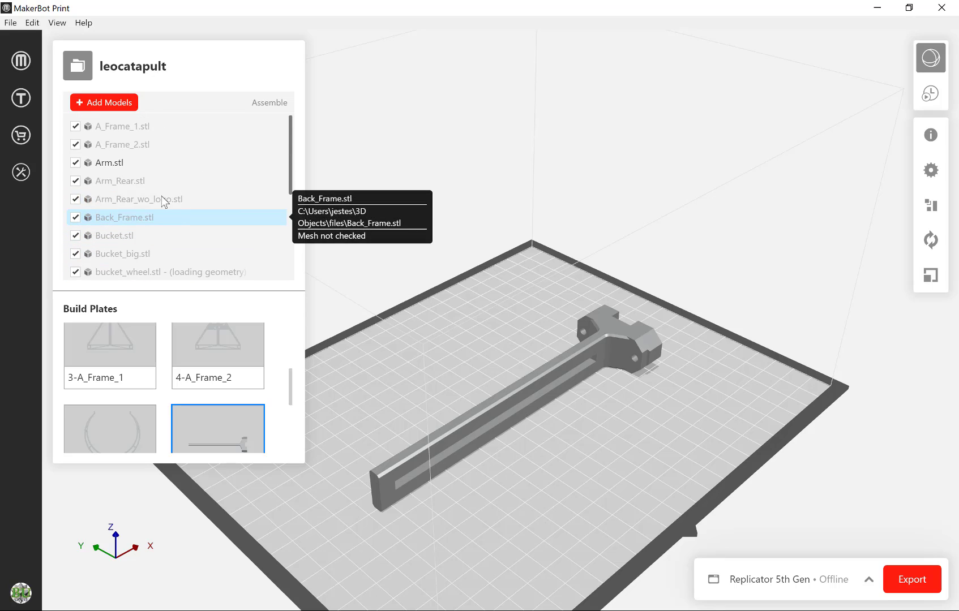
pyautogui.scroll(-4, 142, 170)
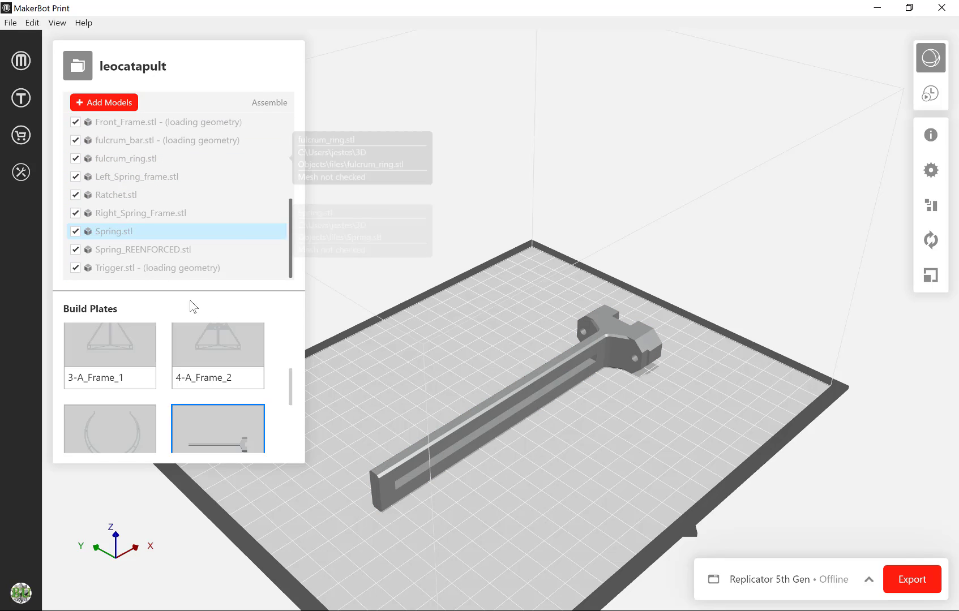
pyautogui.scroll(-3, 215, 376)
pyautogui.scroll(5, 215, 377)
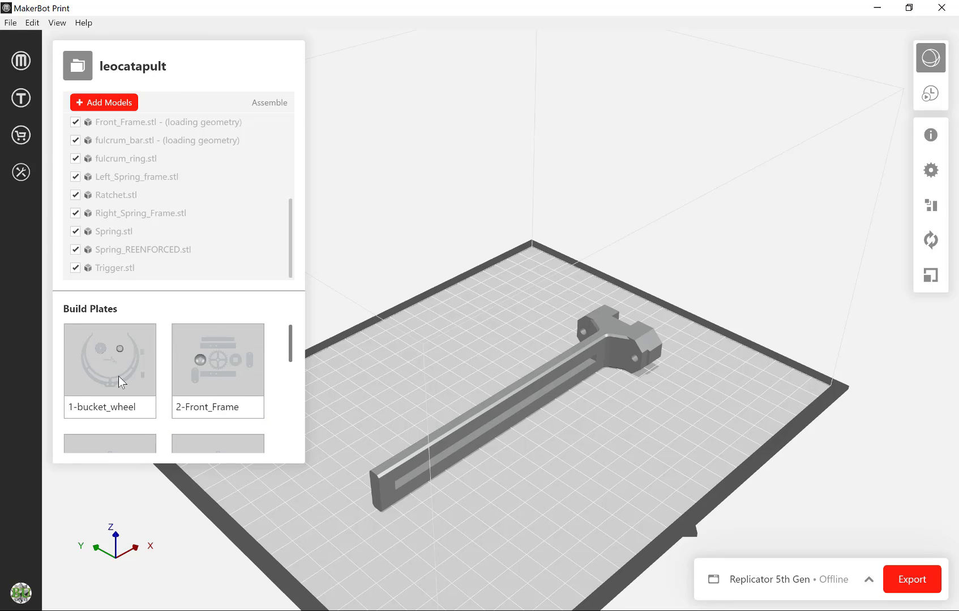
# View build plates 1-bucket_wheel, 2-Front_Frame, 3-A_Frame_1 and 4-A_Frame_2 in turn.
pyautogui.click(118, 376)
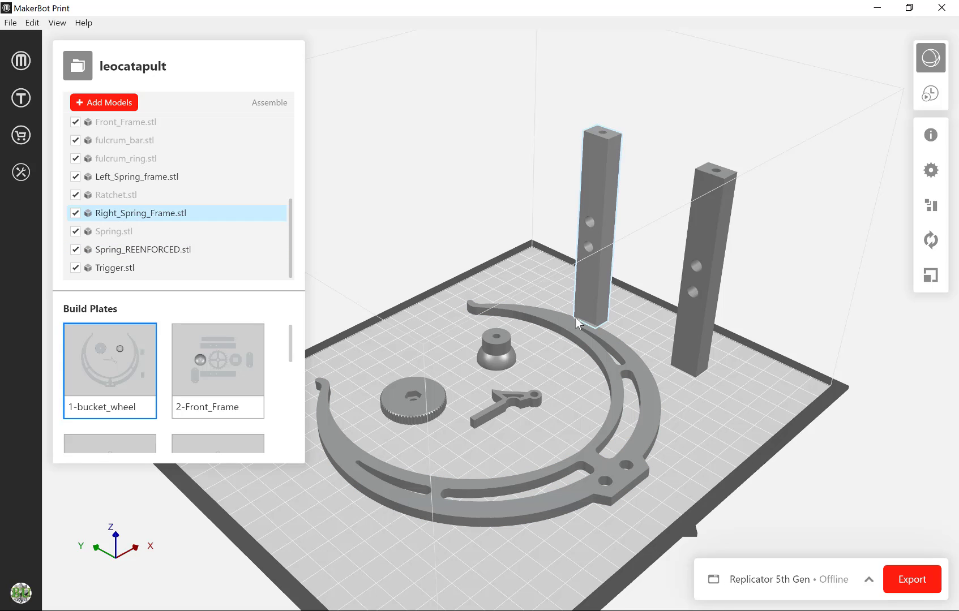
pyautogui.click(208, 380)
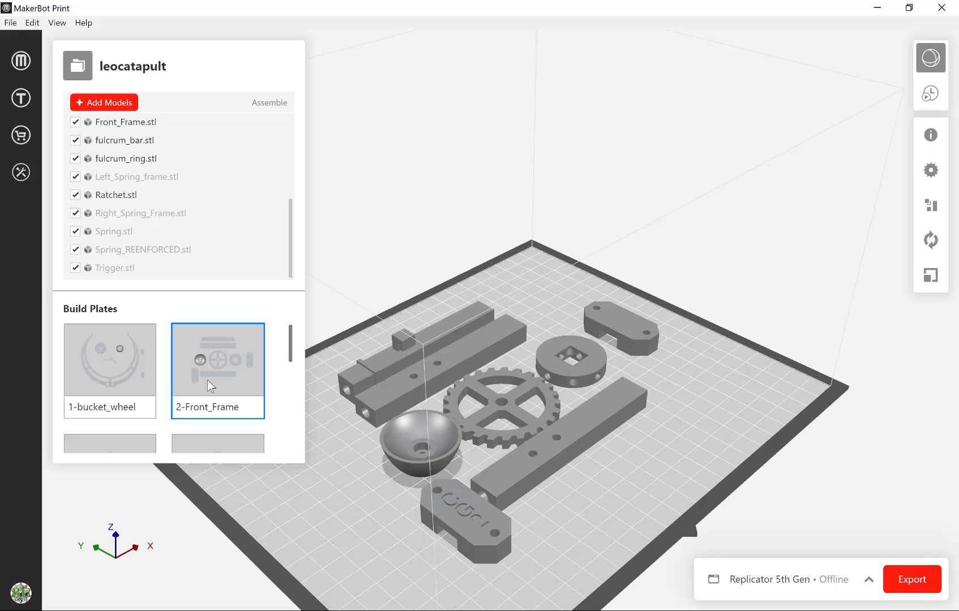
pyautogui.scroll(-1, 198, 370)
pyautogui.click(120, 413)
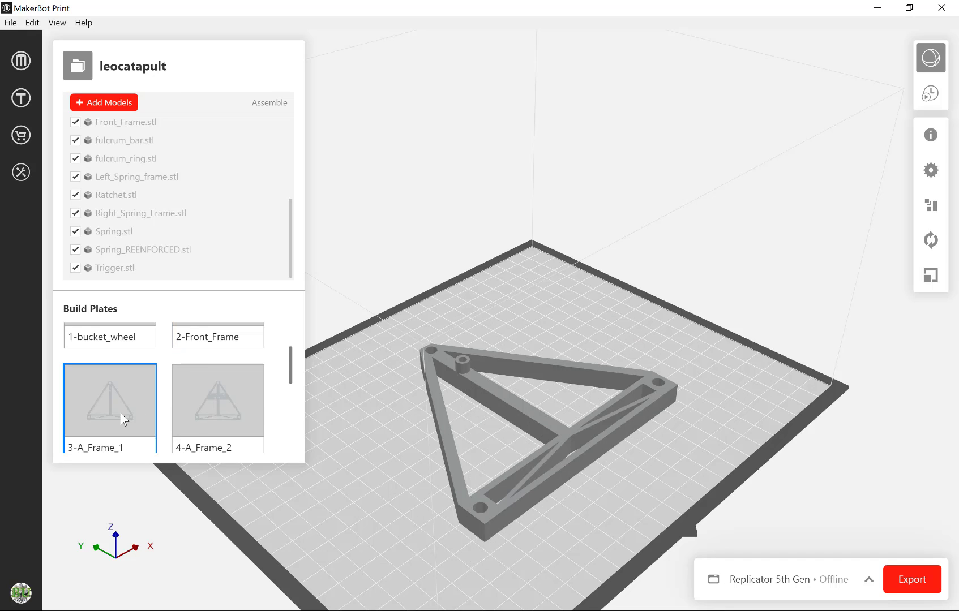
pyautogui.click(228, 414)
pyautogui.scroll(-2, 230, 406)
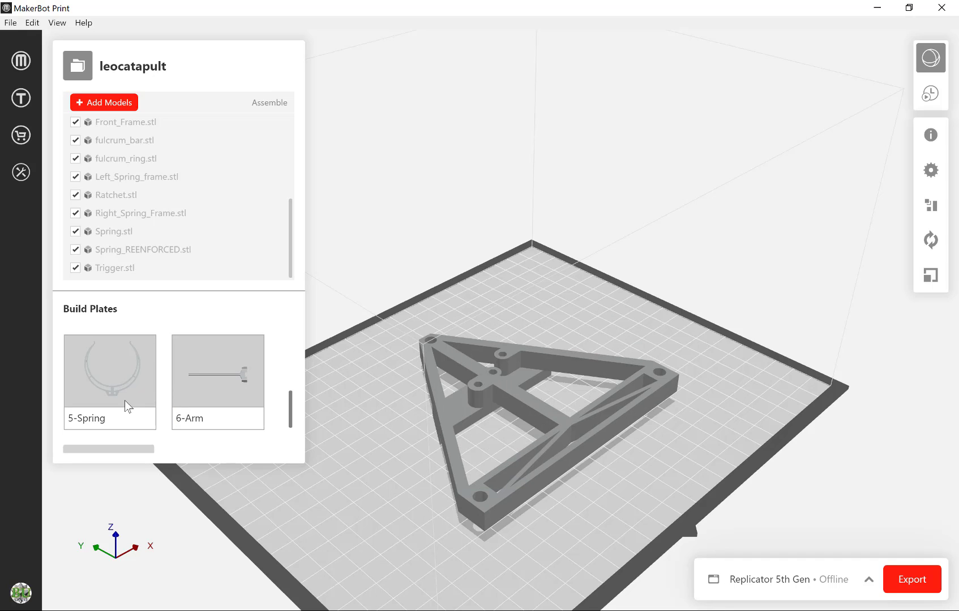
# View the 5-Spring and 6-Arm plates, then return to the 5-Spring plate.
pyautogui.click(125, 400)
pyautogui.click(221, 395)
pyautogui.scroll(-2, 221, 392)
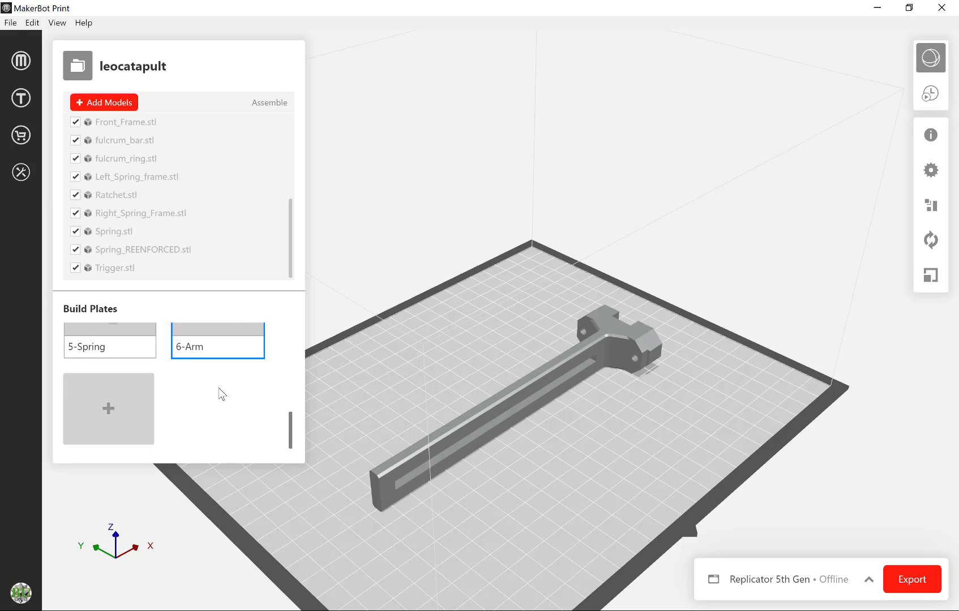
pyautogui.scroll(2, 221, 391)
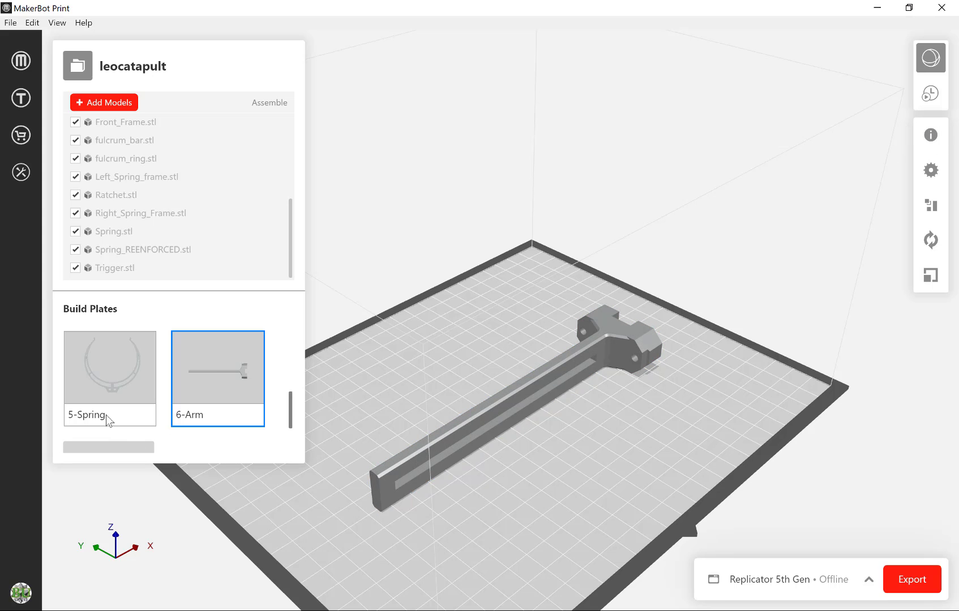
pyautogui.click(98, 387)
pyautogui.scroll(5, 239, 375)
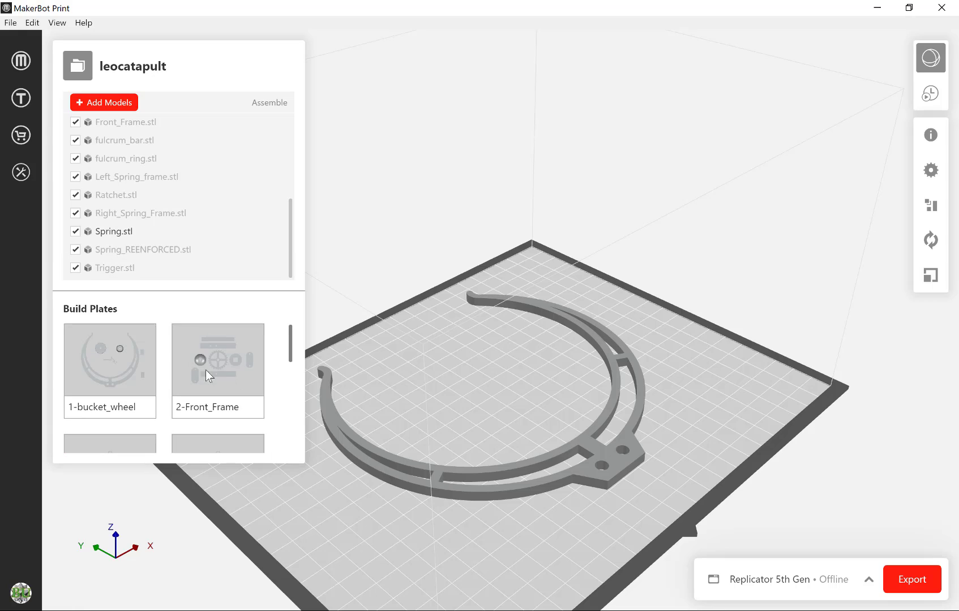